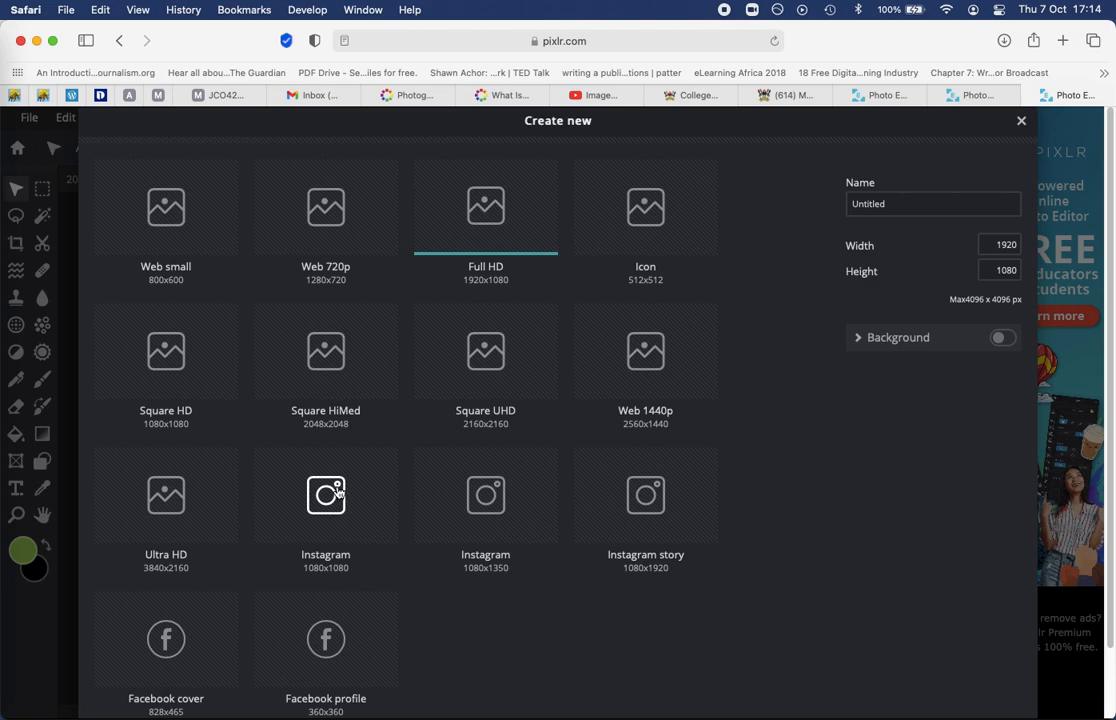
Step: Create a new image named Class from the Web small preset, 800 x 600 pixels
left_click(166, 214)
left_click(919, 204)
double_click(914, 202)
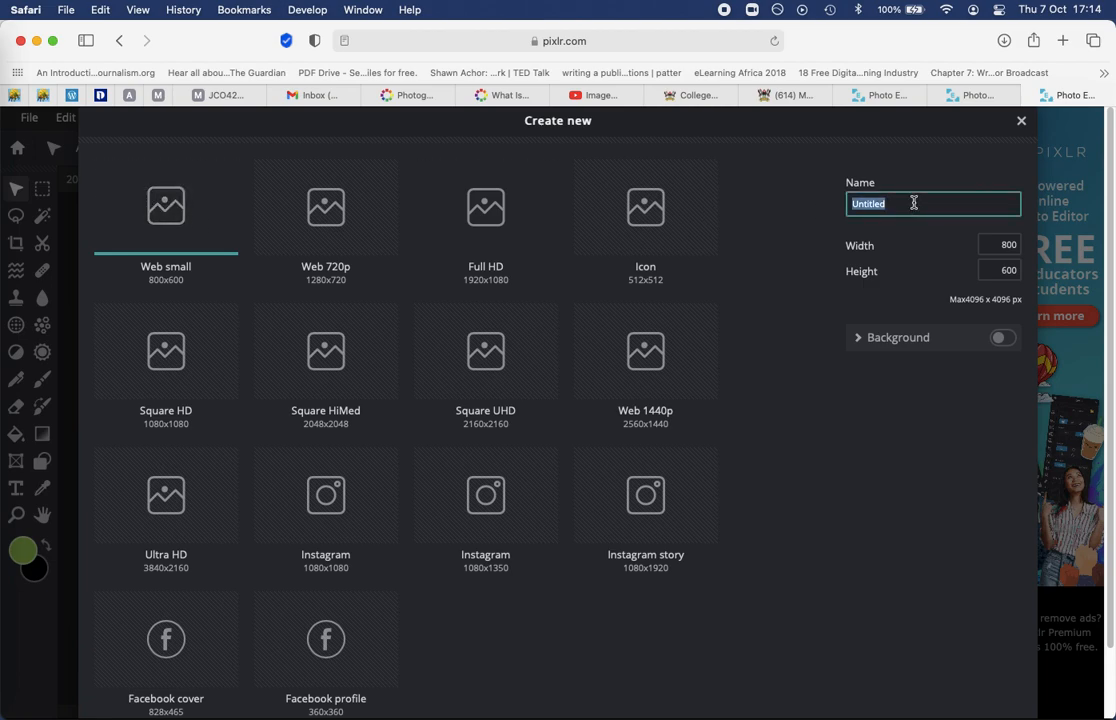
type("Class")
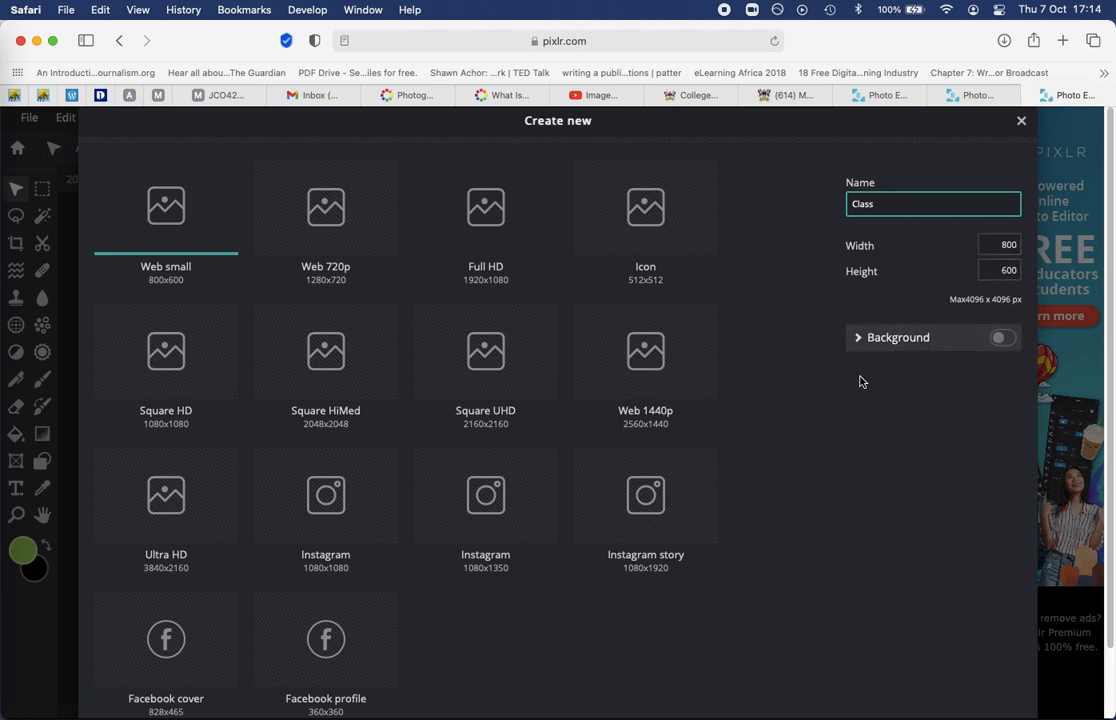
scroll(827, 414, "down", 2)
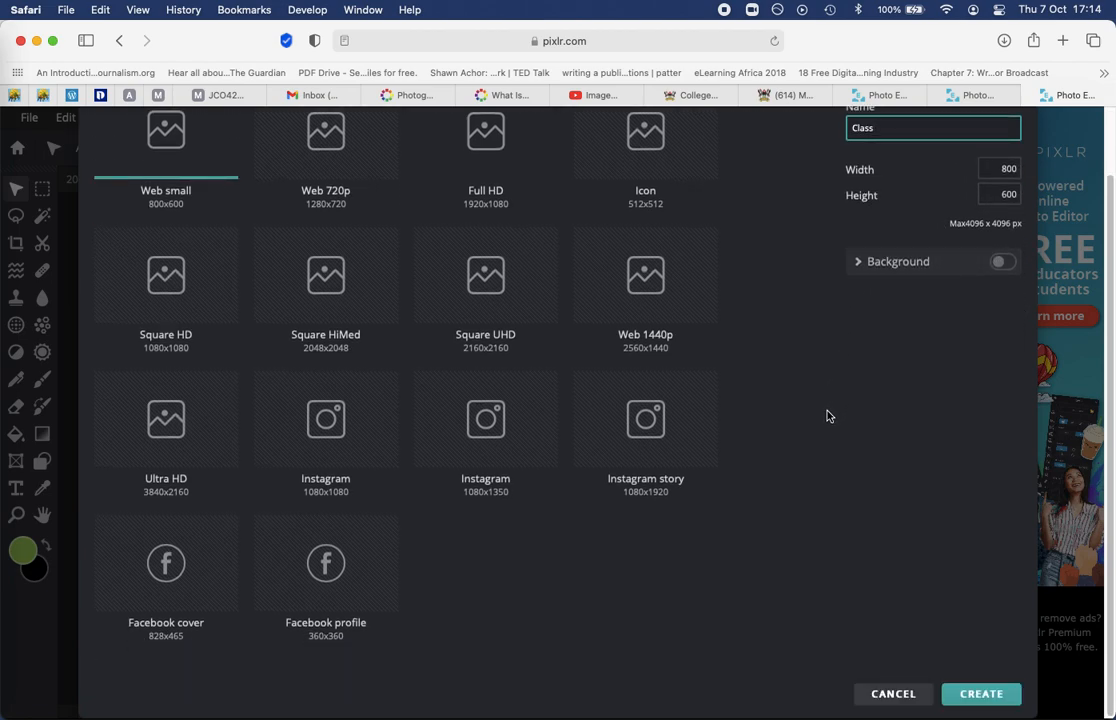
left_click(981, 694)
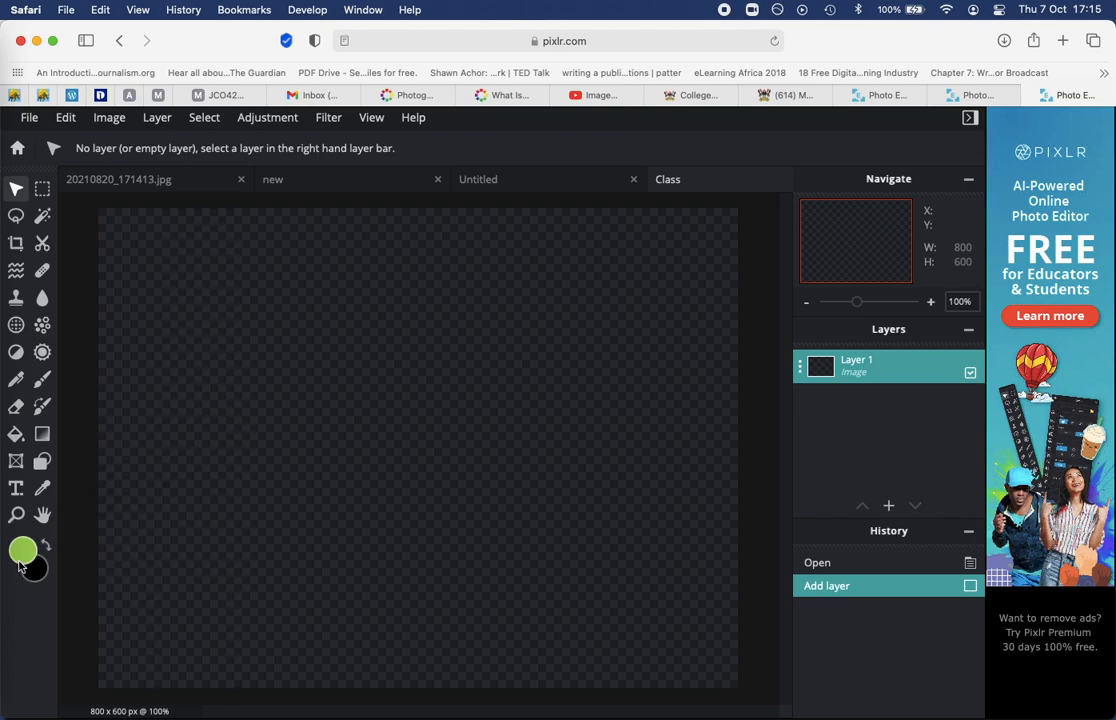
Step: Try filling the empty layer with the green foreground color, and undo the fill
left_click(16, 437)
left_click(130, 402)
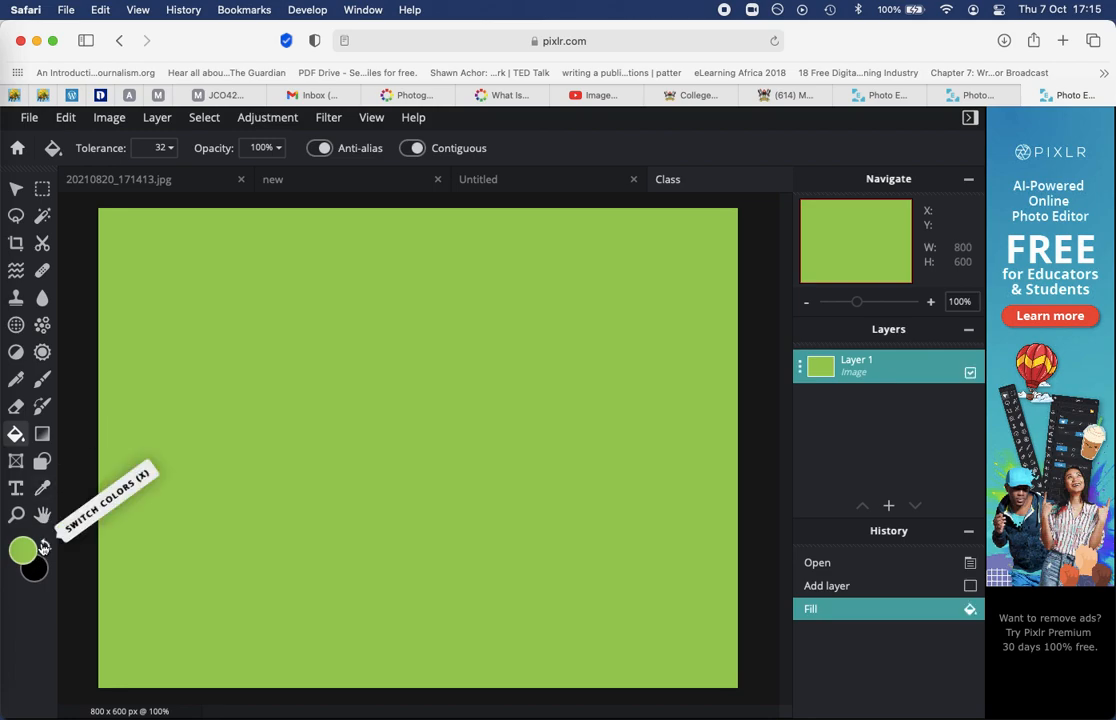
key("super+z")
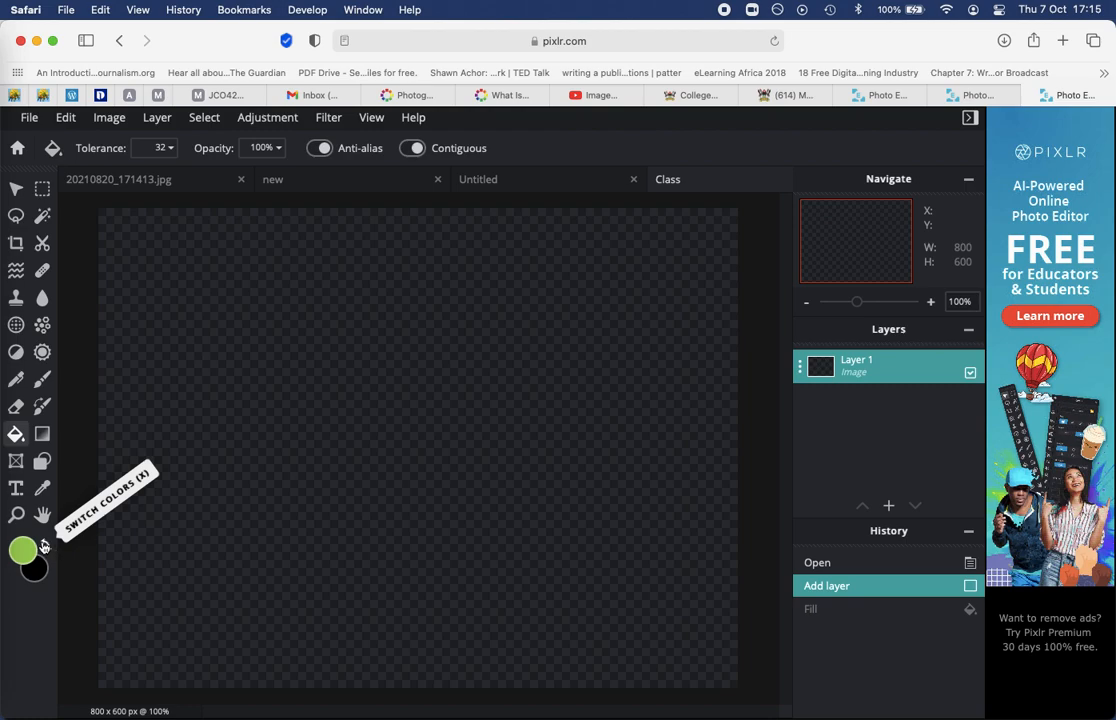
Step: Fill the canvas with black by swapping the foreground and background colors, and swap the colors back
left_click(43, 545)
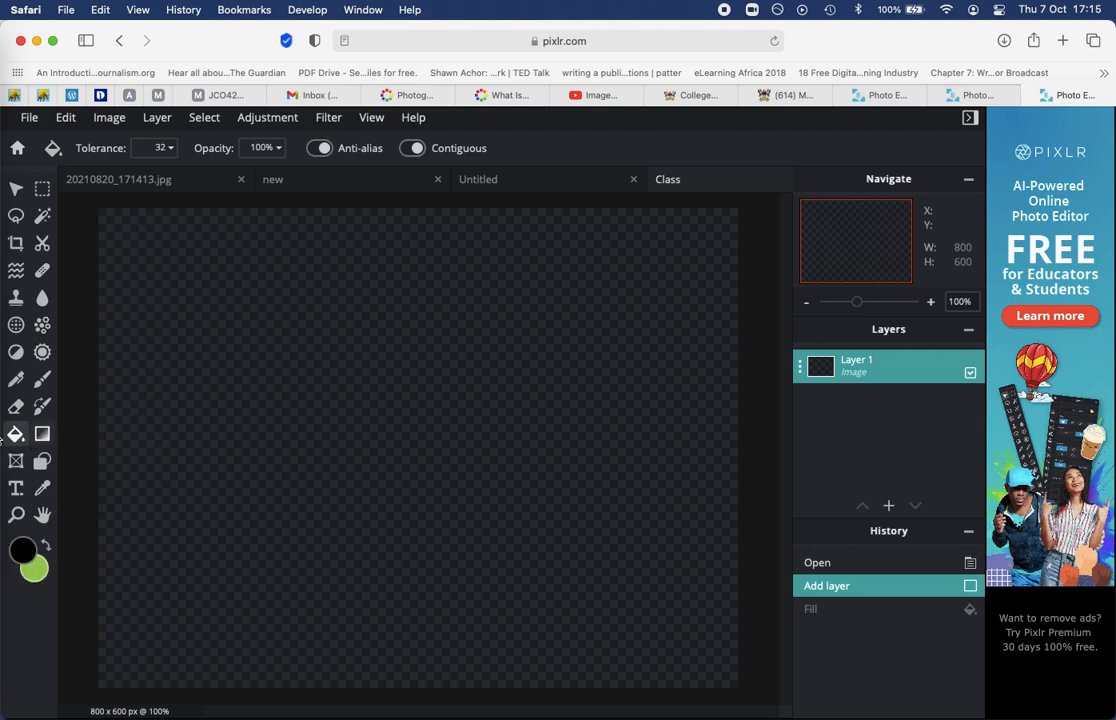
left_click(108, 431)
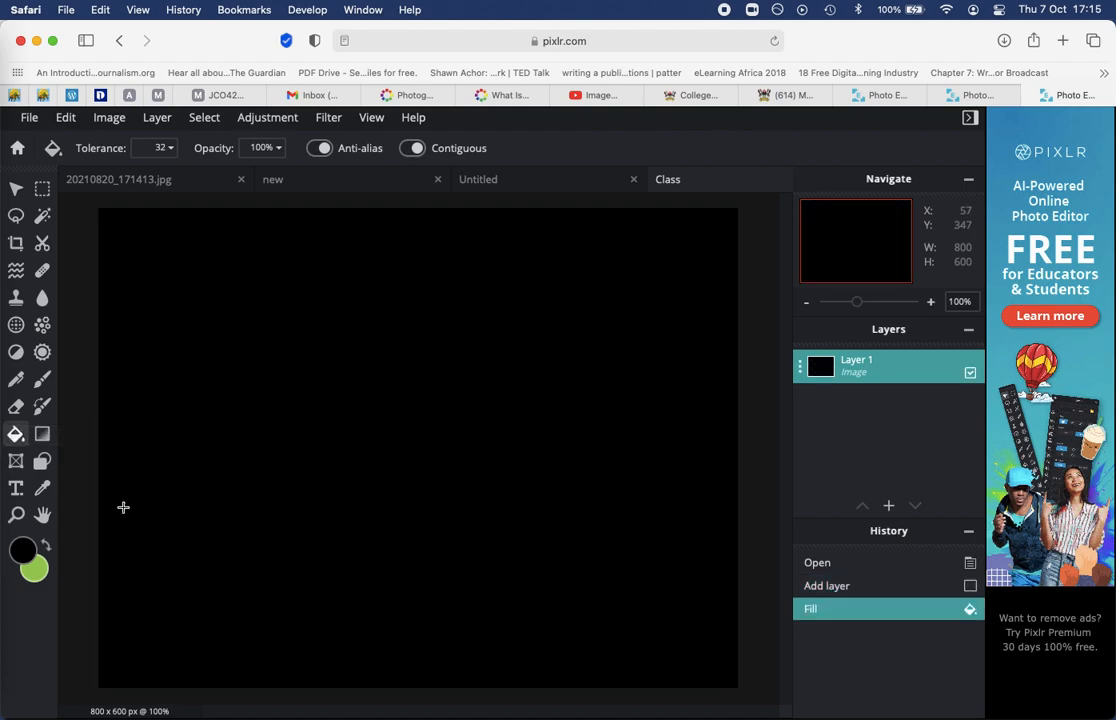
left_click(44, 546)
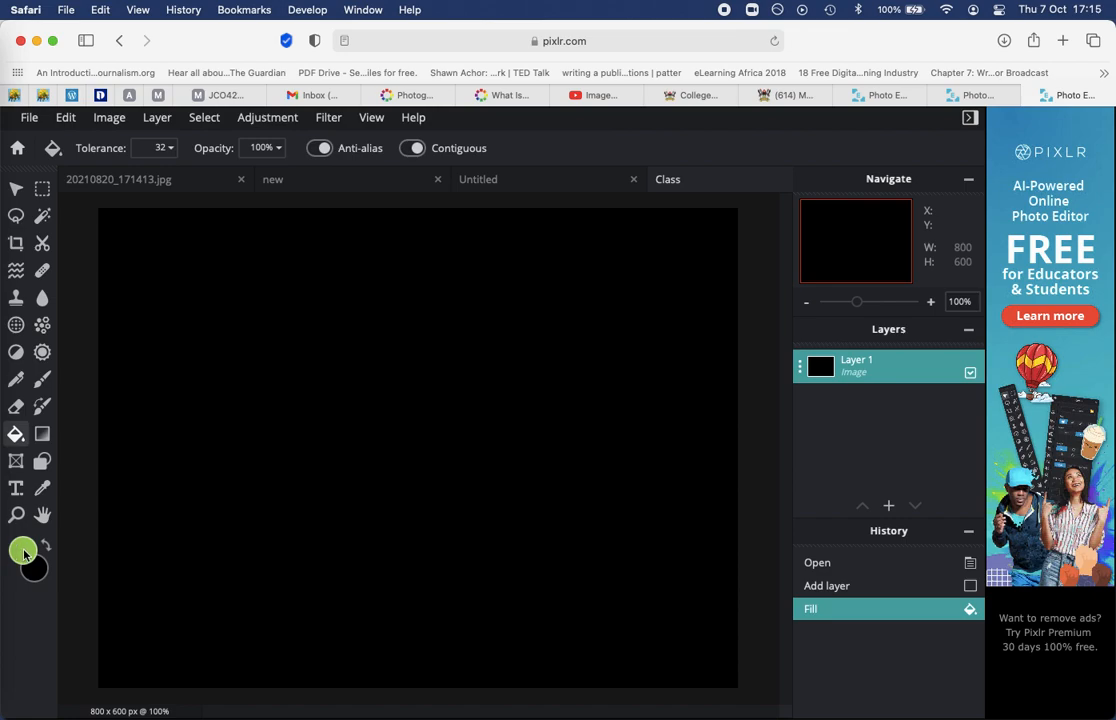
Step: Set the foreground color to orange-red #F05817 and fill the canvas with it
left_click(24, 553)
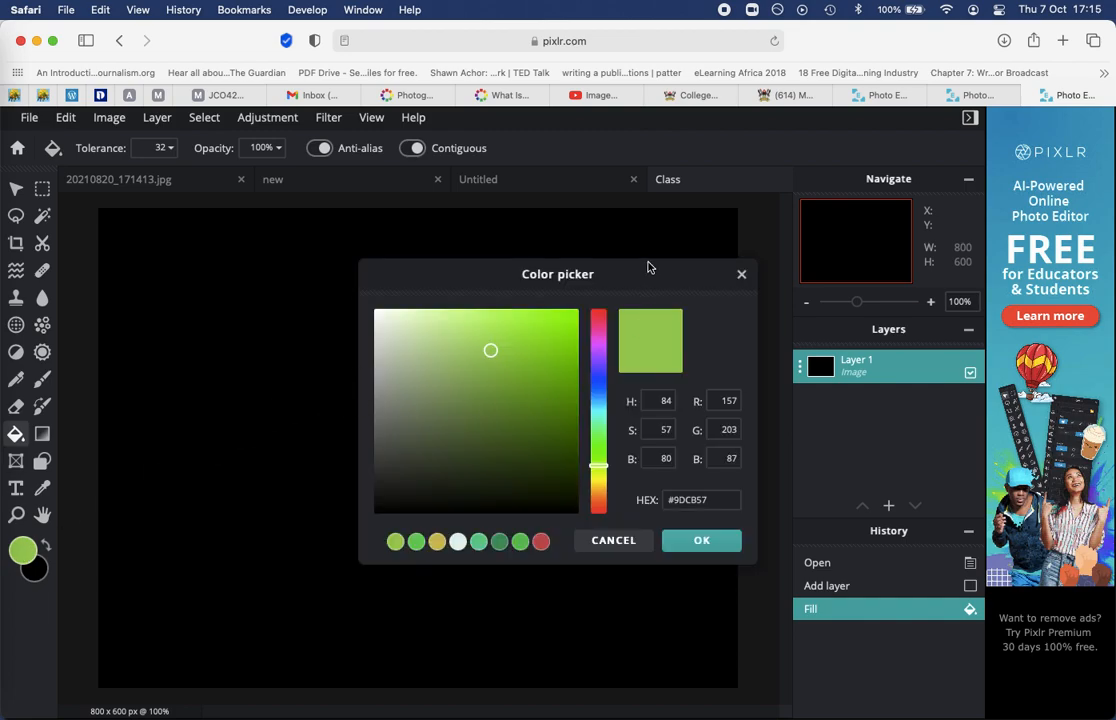
left_click(597, 448)
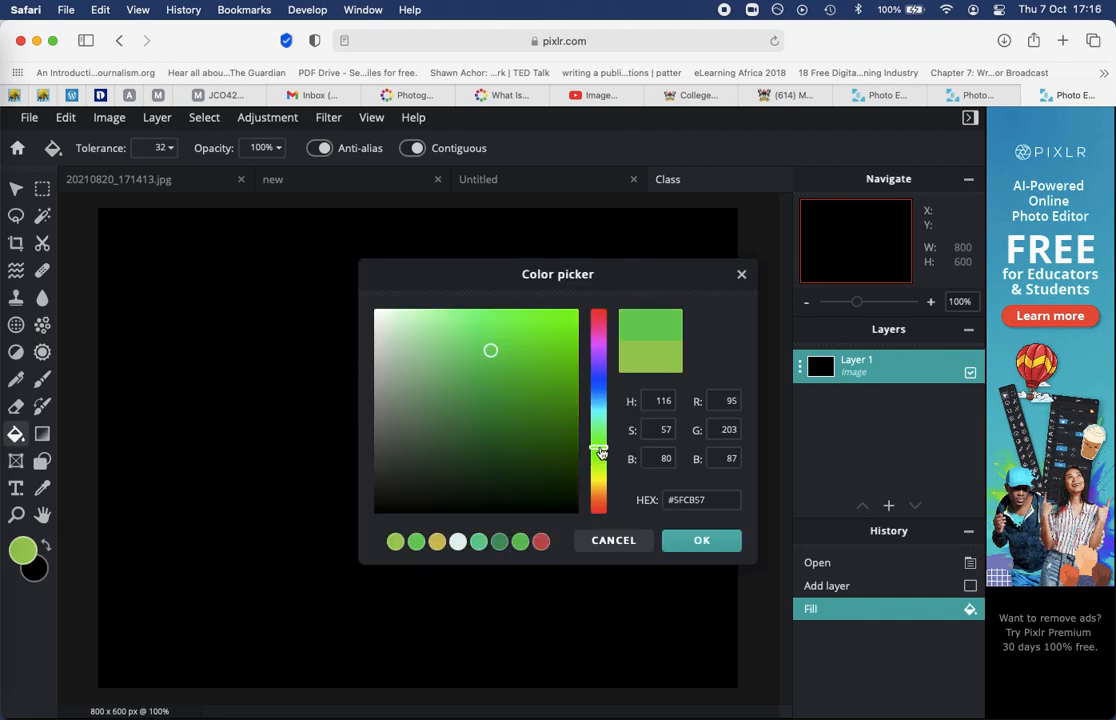
left_click(600, 504)
left_click(461, 471)
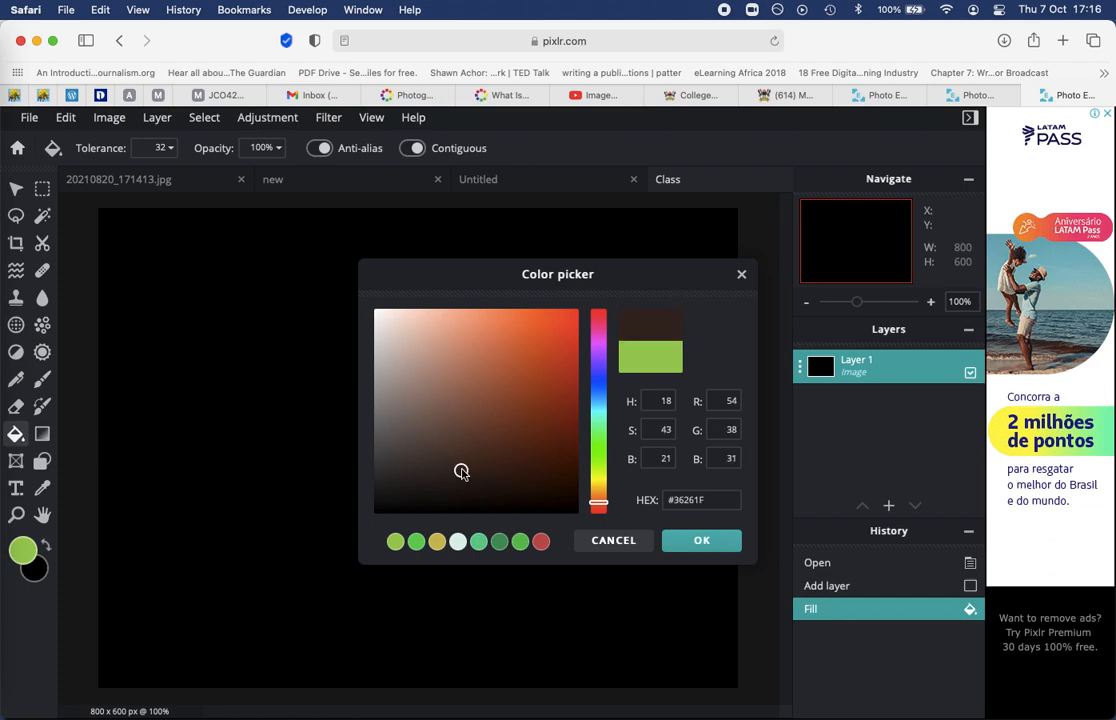
mouse_move(530, 353)
left_mouse_down()
mouse_move(578, 319)
mouse_move(544, 383)
left_mouse_up()
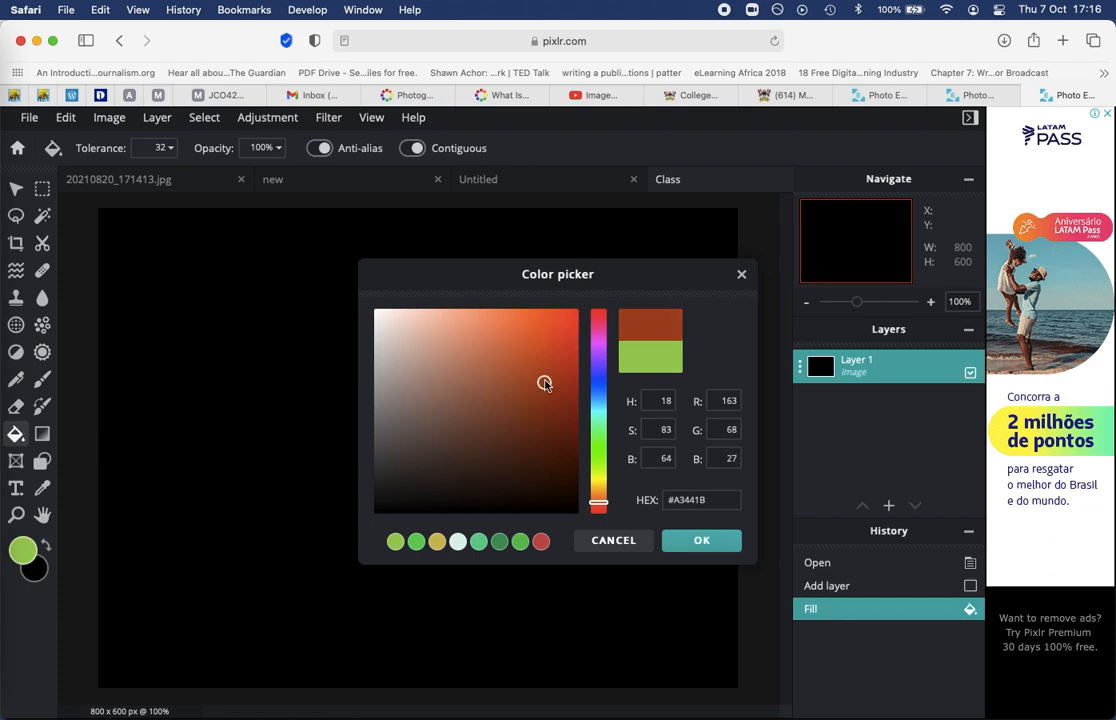
left_click(559, 320)
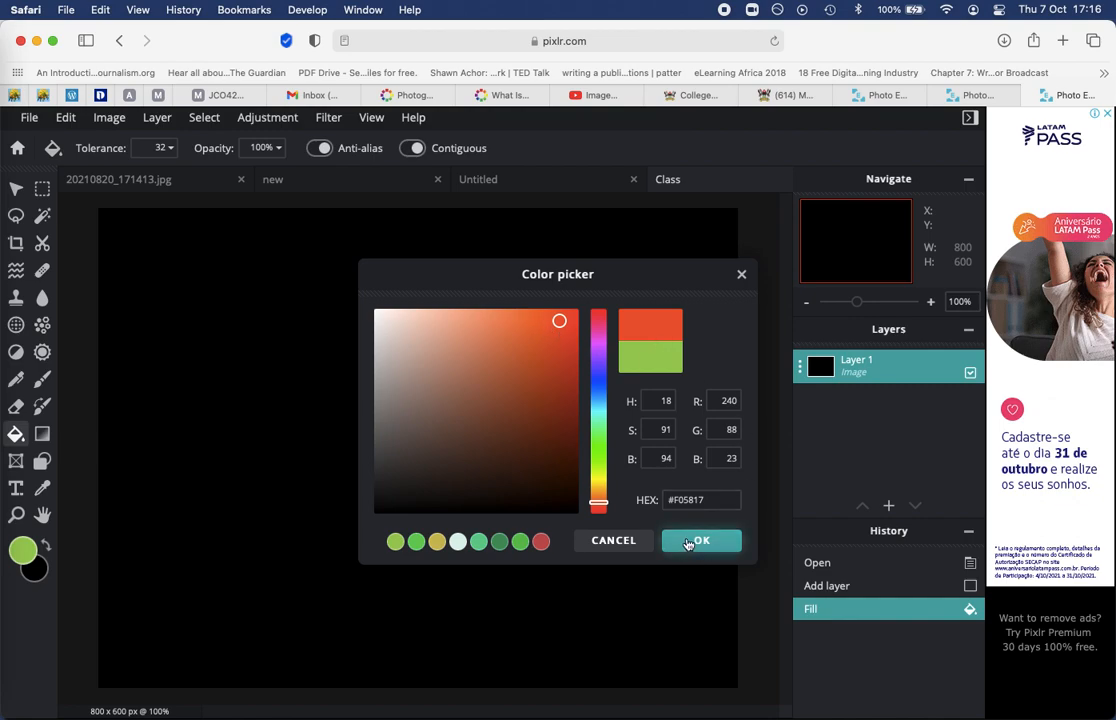
left_click(688, 541)
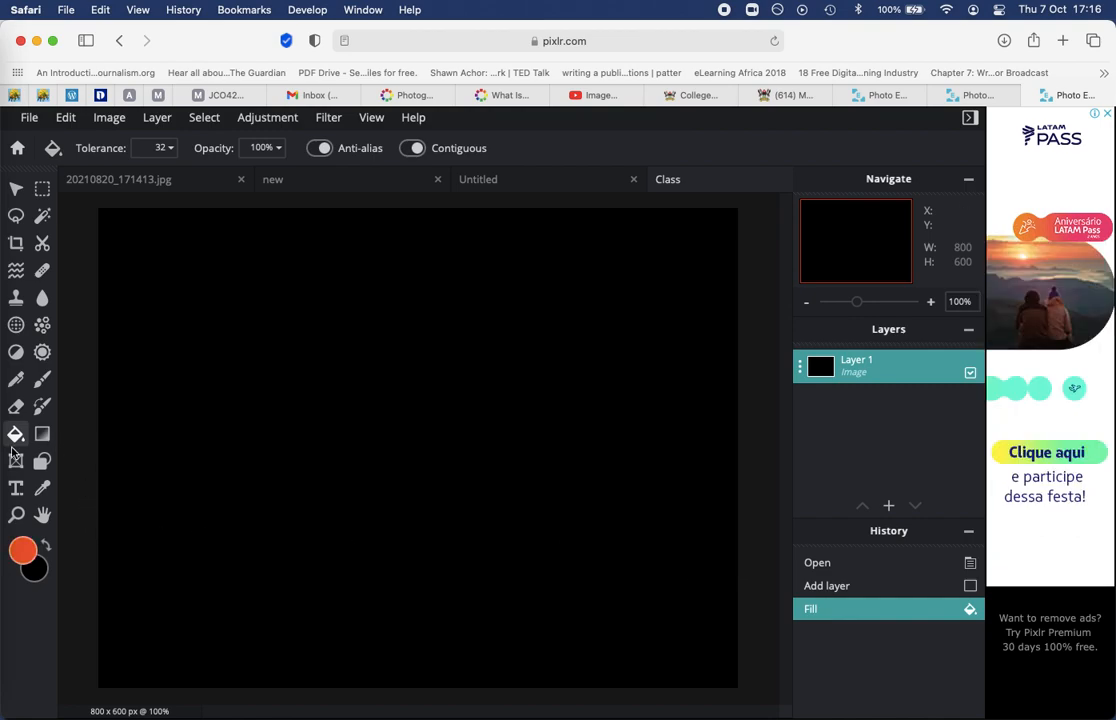
left_click(207, 426)
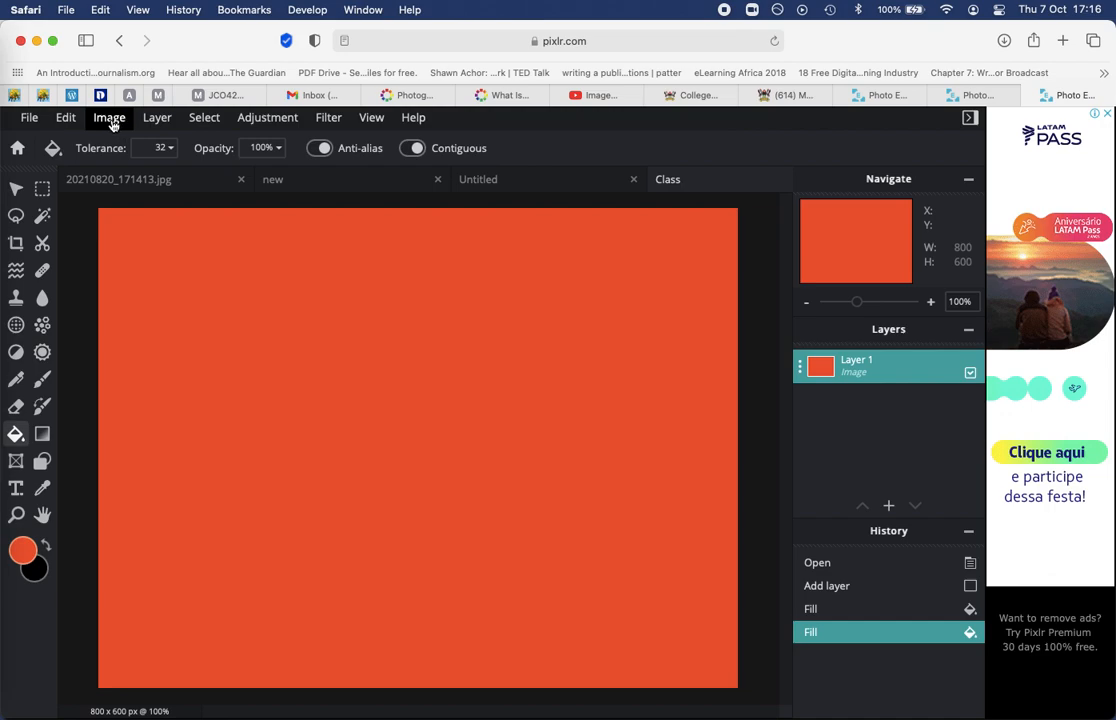
Step: Add the image 20210907_122558.jpg from the pictures for editing folder as a new layer
scroll(233, 345, "up", 1)
scroll(233, 345, "down", 4)
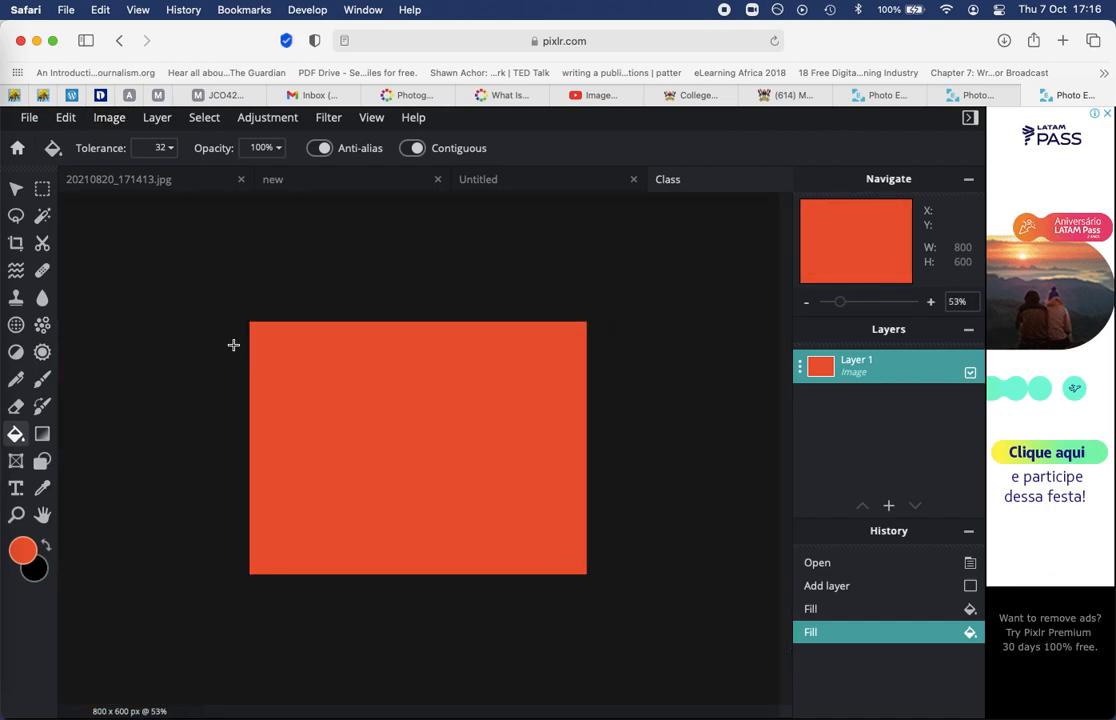
scroll(233, 345, "down", 2)
left_click(119, 120)
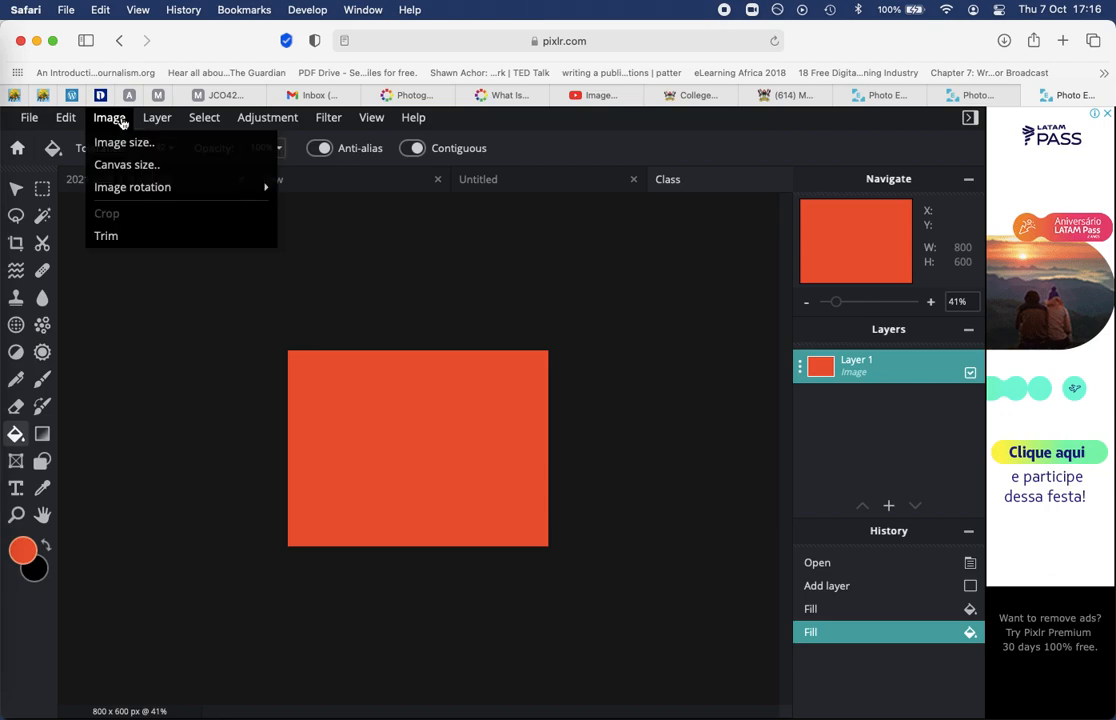
left_click(107, 121)
mouse_move(157, 122)
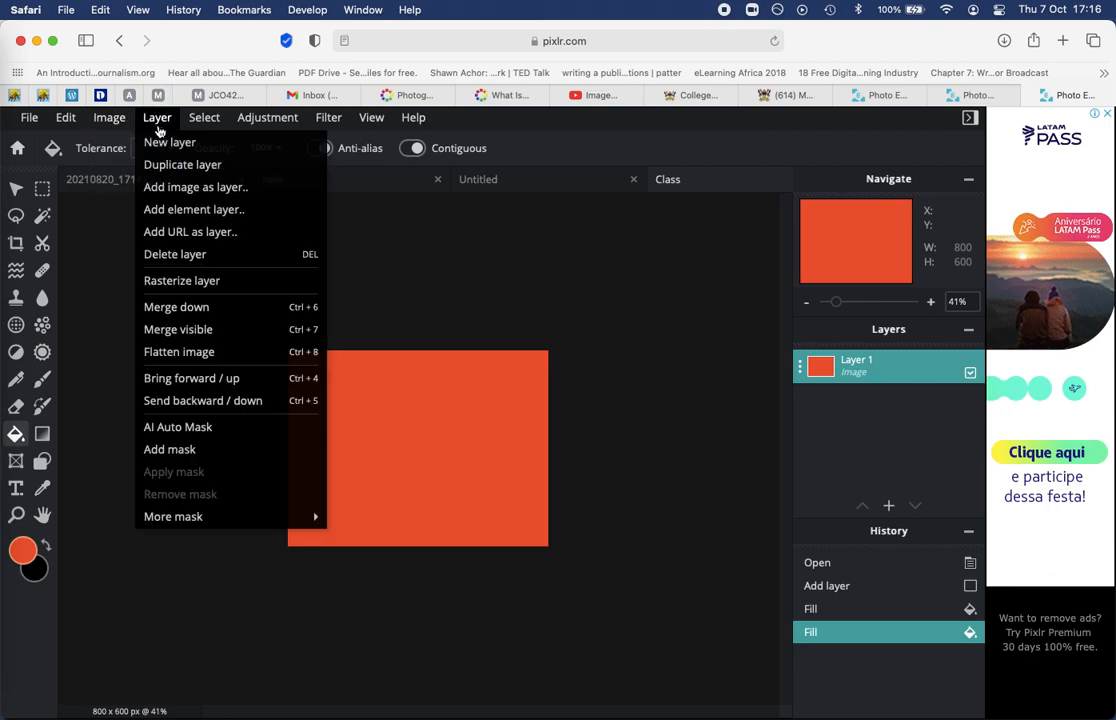
left_click(181, 190)
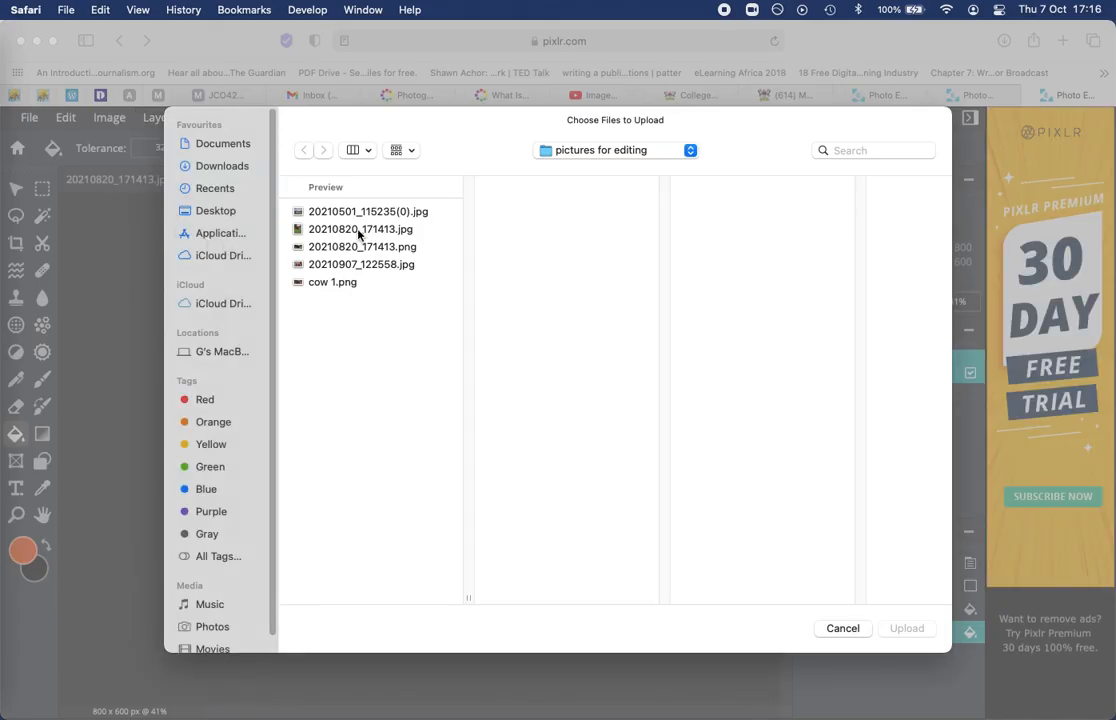
left_click(345, 264)
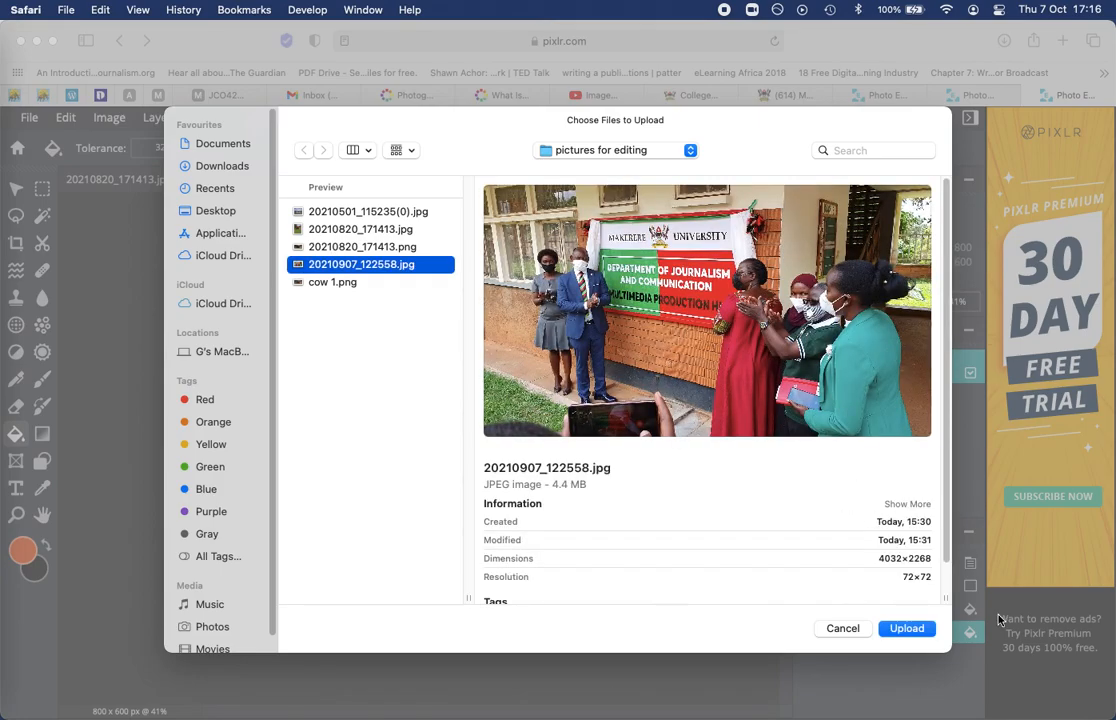
left_click(907, 629)
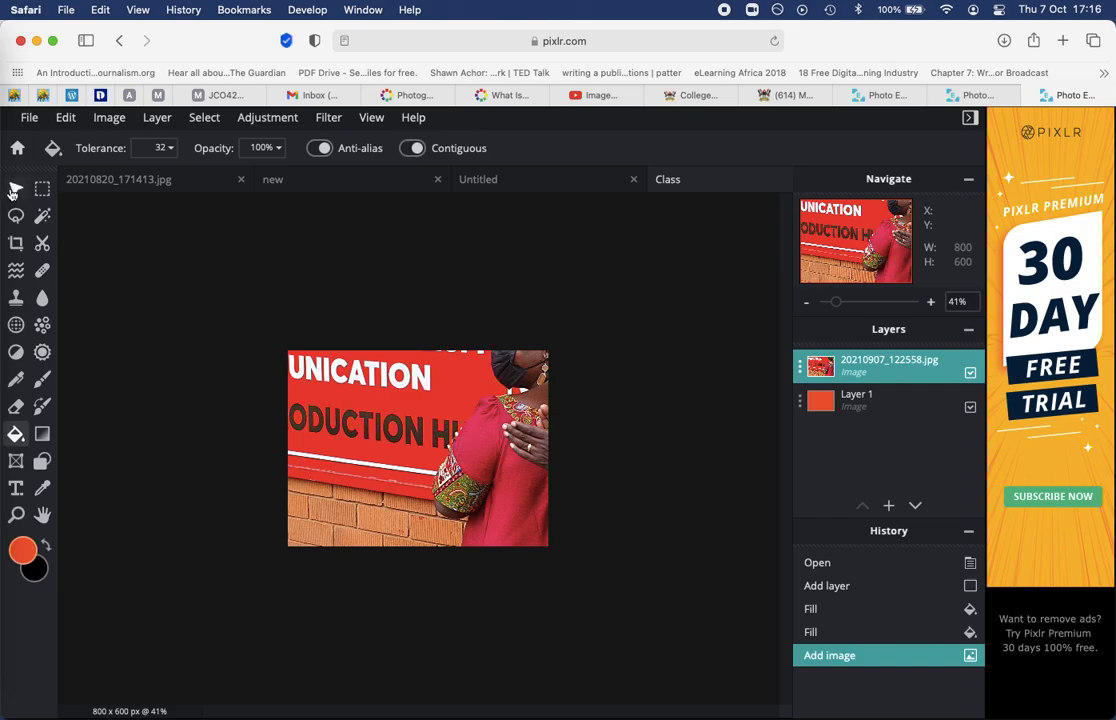
Step: Move the oversized photo to expose its lower corner and scale it down proportionally to about 946 x 532 px
left_click(15, 189)
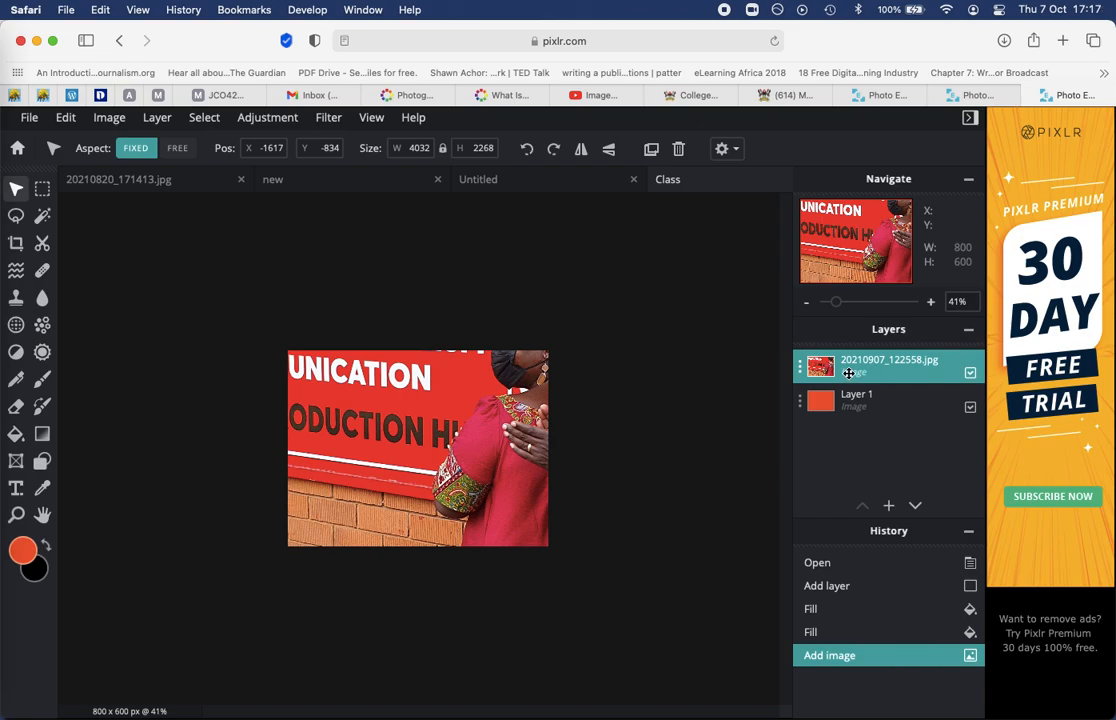
left_click_drag(424, 397, 321, 332)
left_click_drag(490, 442, 337, 381)
left_click_drag(511, 473, 366, 416)
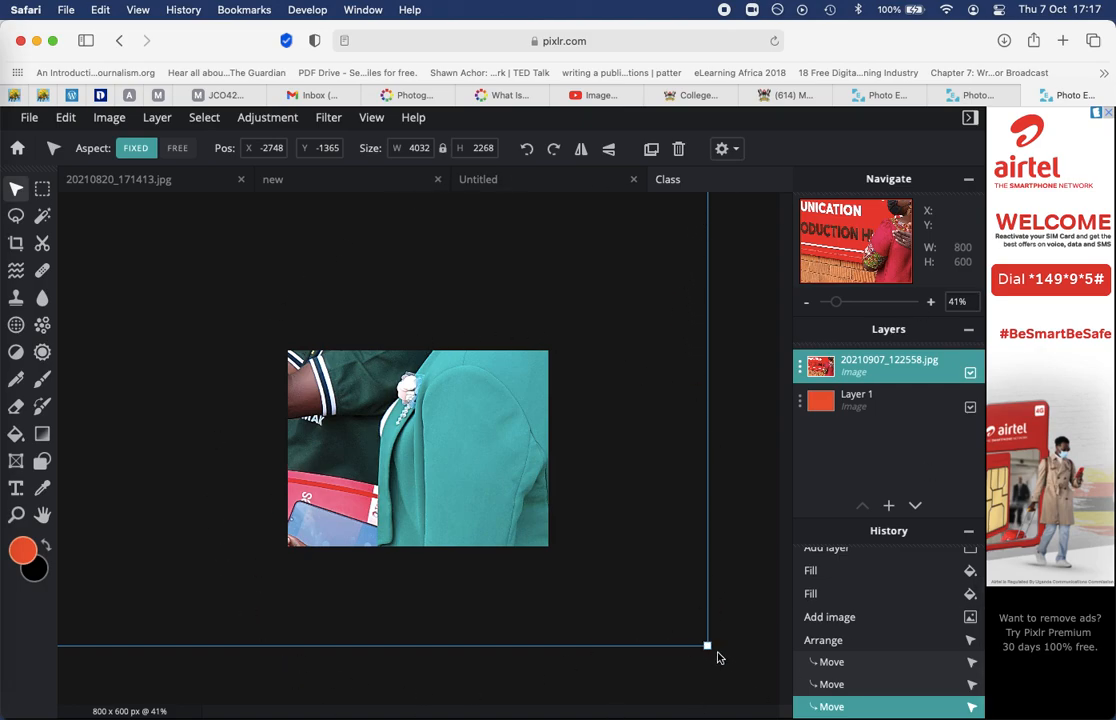
left_click_drag(707, 647, 401, 473)
left_click_drag(344, 392, 346, 484)
left_click_drag(336, 405, 711, 532)
left_click_drag(722, 615, 391, 428)
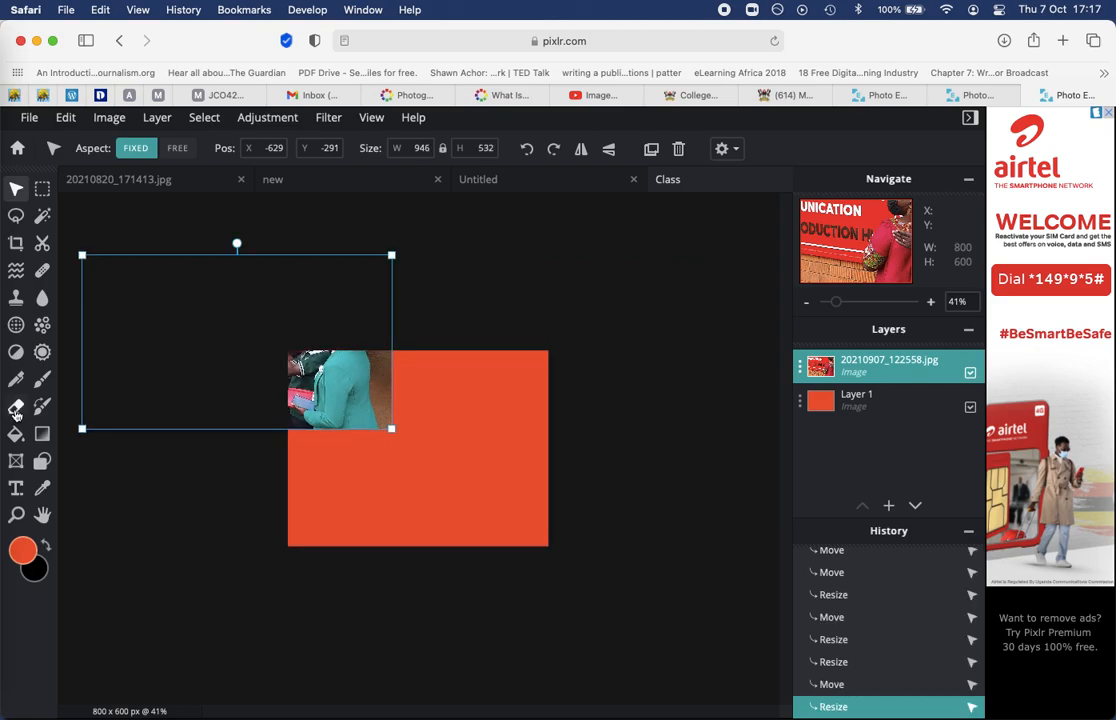
Step: Shrink the photo to about 368 x 207 px and place it in the canvas's lower-left corner
left_click_drag(83, 428, 213, 333)
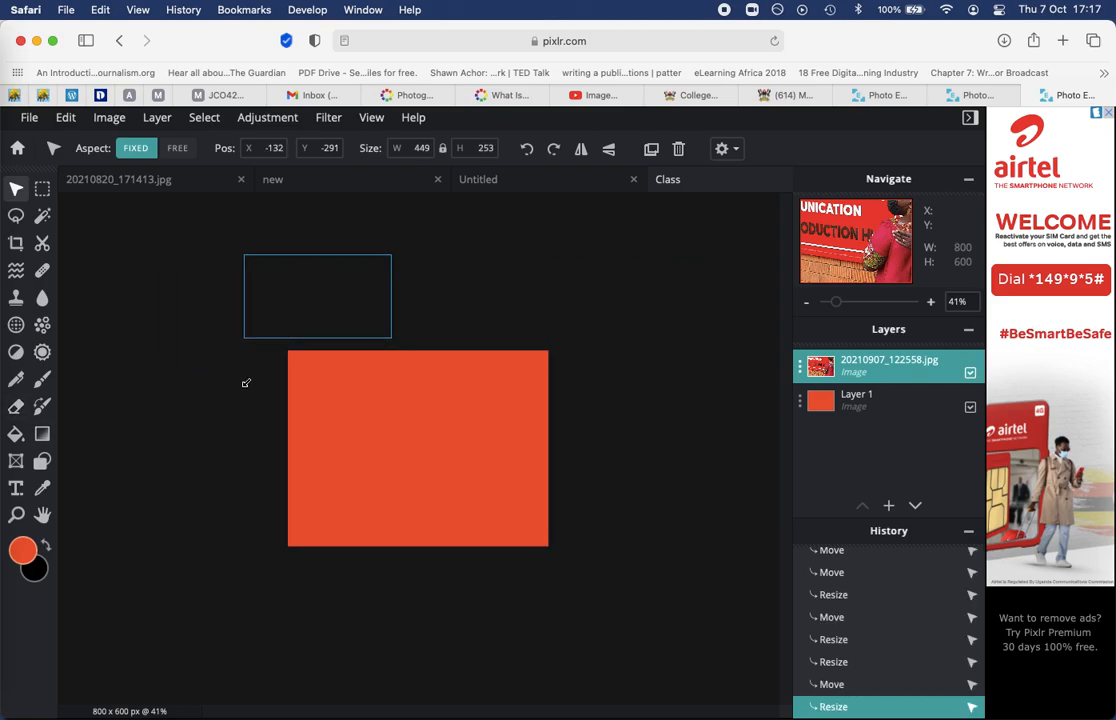
left_click_drag(324, 304, 368, 412)
left_click_drag(435, 446, 351, 517)
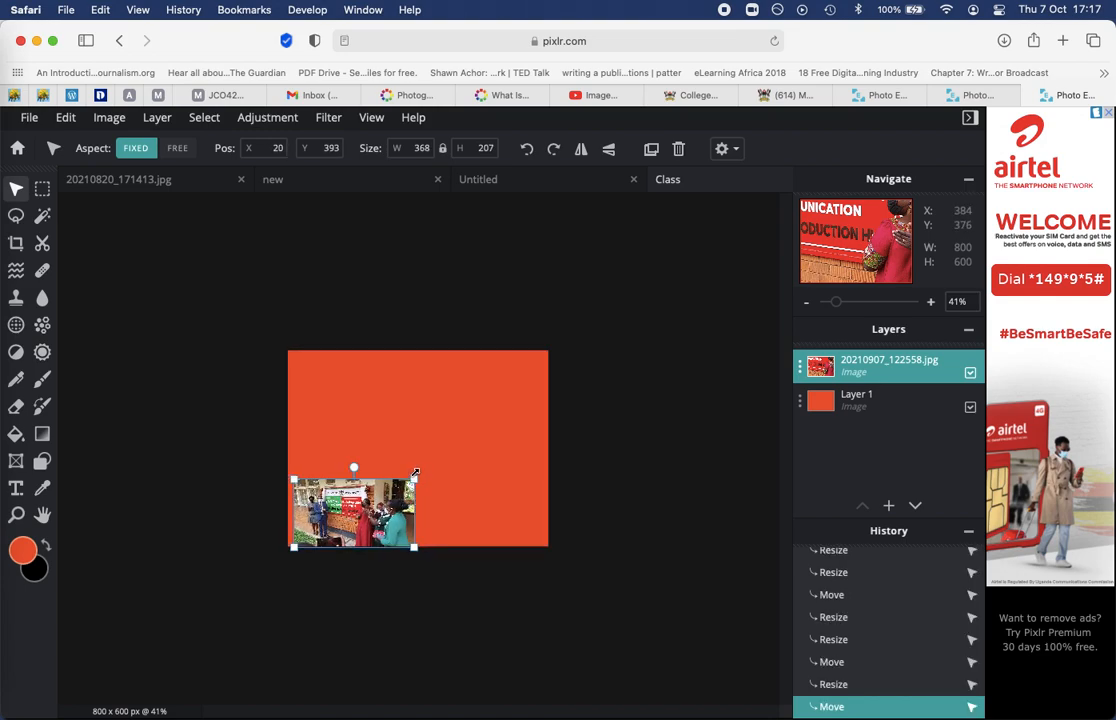
Step: Enlarge the photo to 800 x 450 px at X 0, Y 161, spanning the canvas width below an orange strip, and deselect it
left_click_drag(415, 480, 549, 490)
left_click_drag(292, 547, 288, 548)
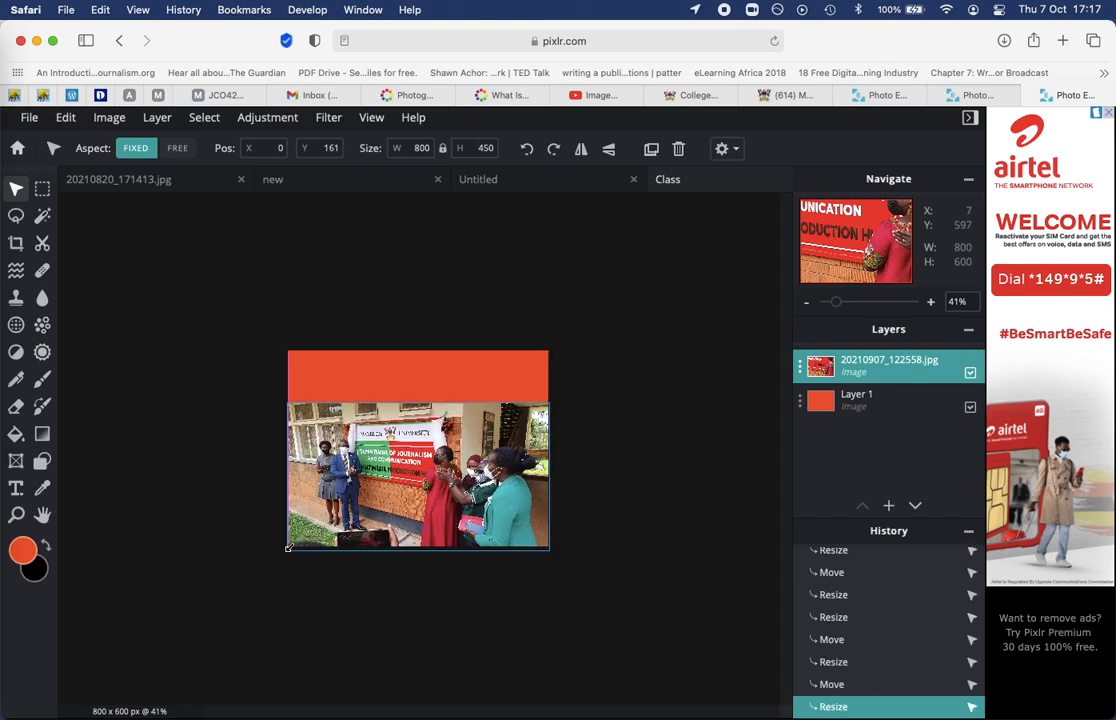
left_click(652, 548)
Step: Add a new text layer with a placeholder text box over the photo
scroll(505, 462, "down", 2)
scroll(505, 462, "up", 5)
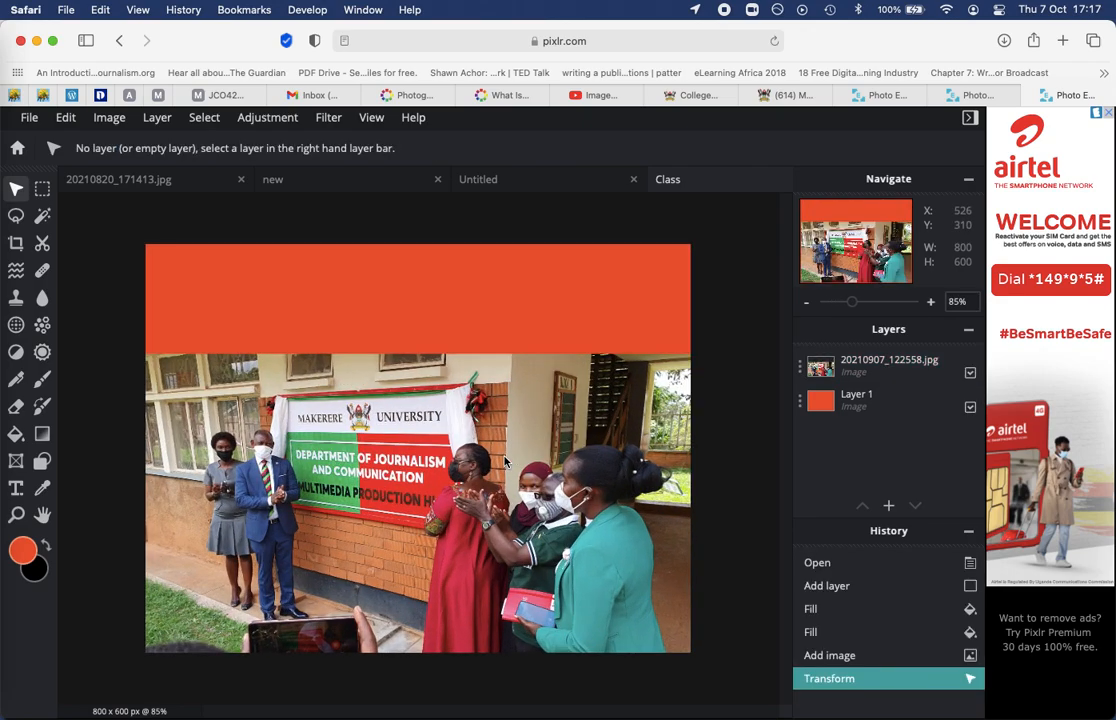
scroll(505, 462, "up", 1)
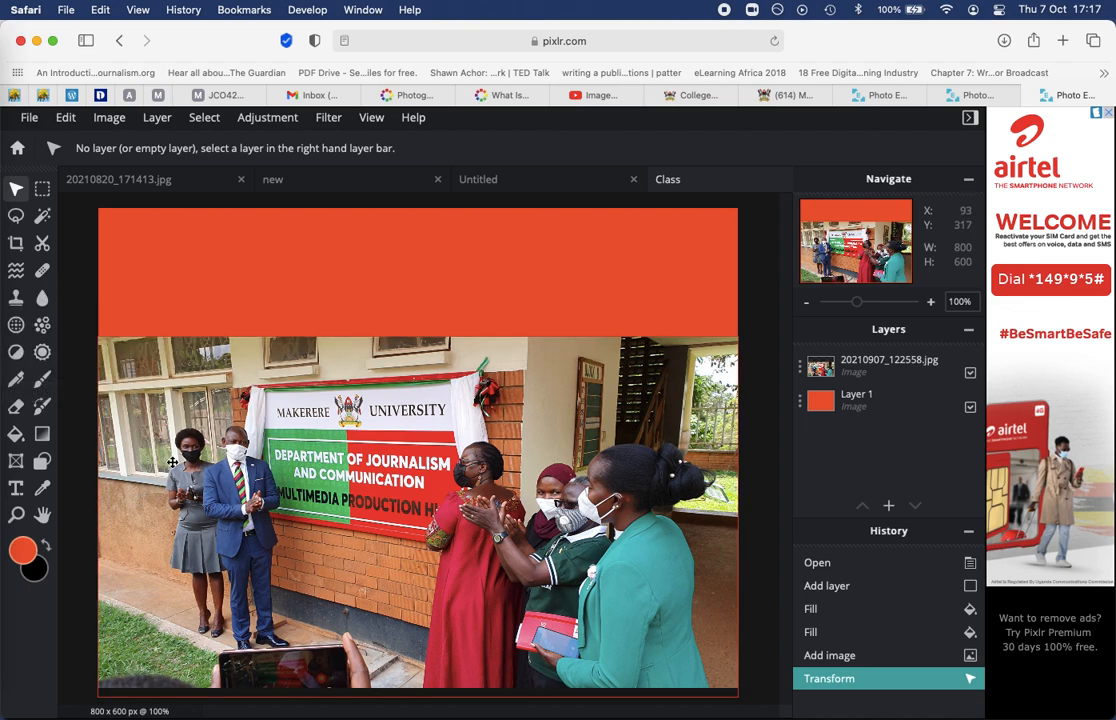
left_click(16, 488)
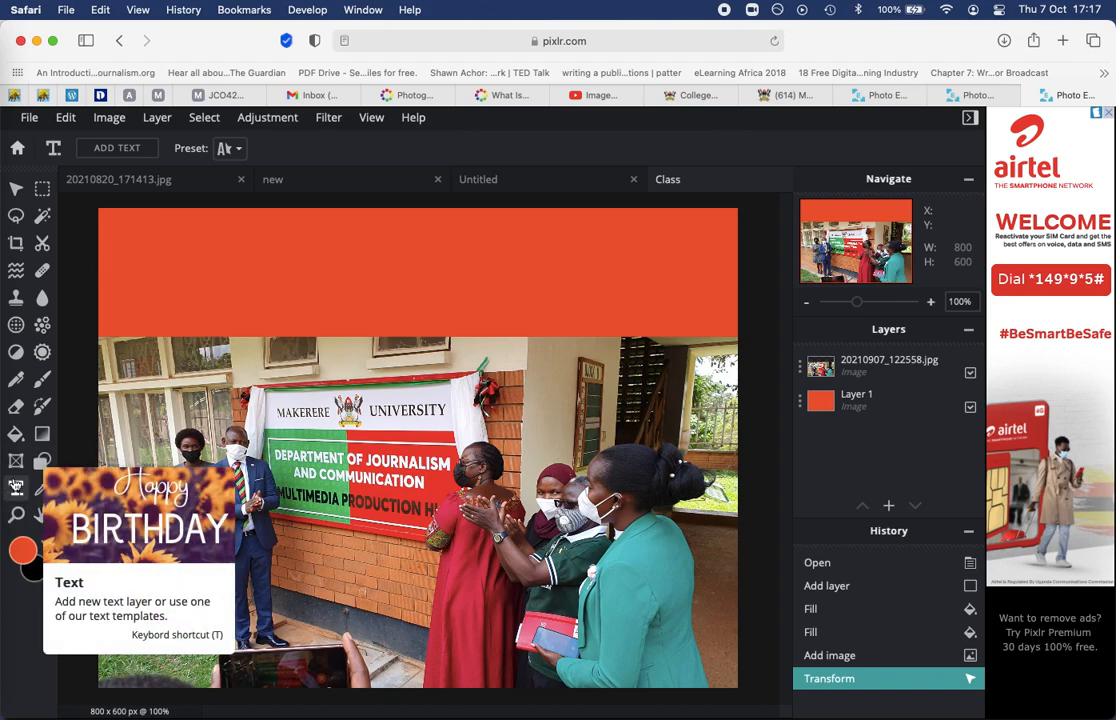
left_click(115, 150)
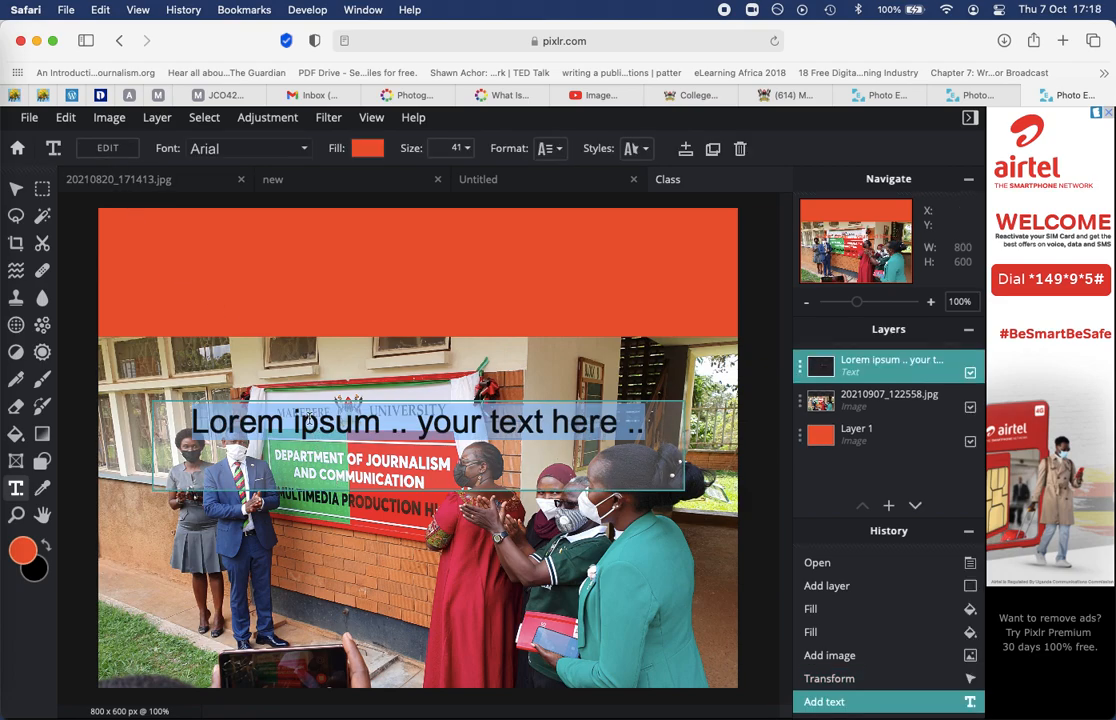
Step: Replace the placeholder with the caption "The VC, the HOD, the DVC (F&A) and" followed by the academic's title and surname
type("Oep")
key("BackSpace")
key("BackSpace")
key("BackSpace")
type("The V")
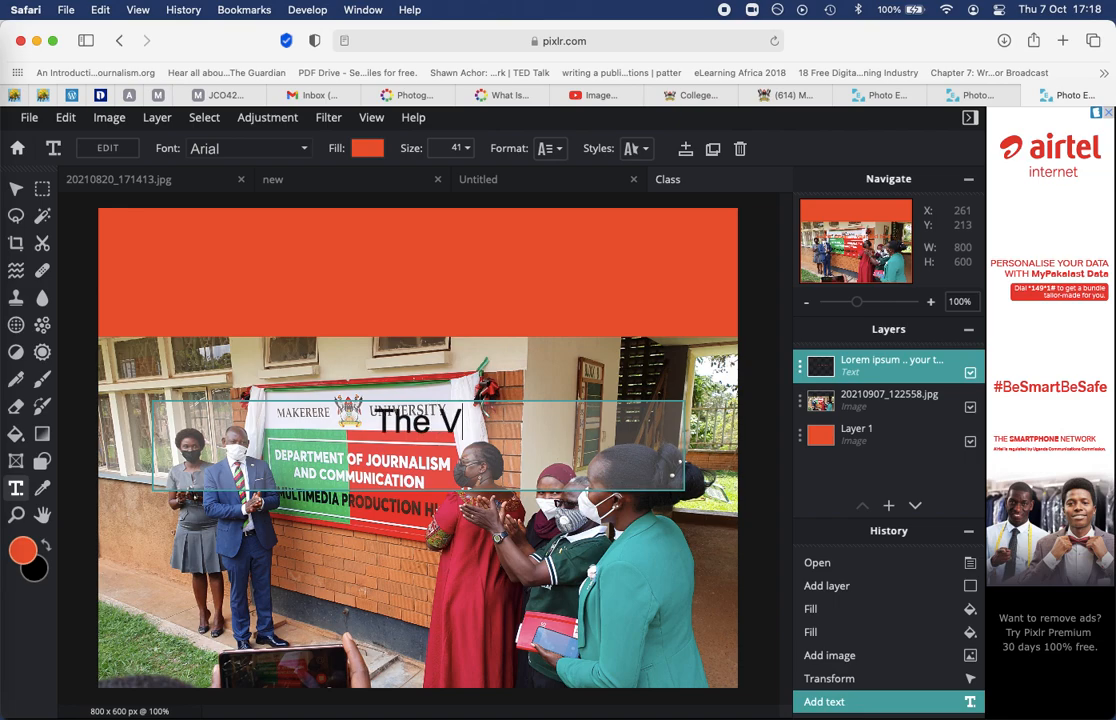
type("C,")
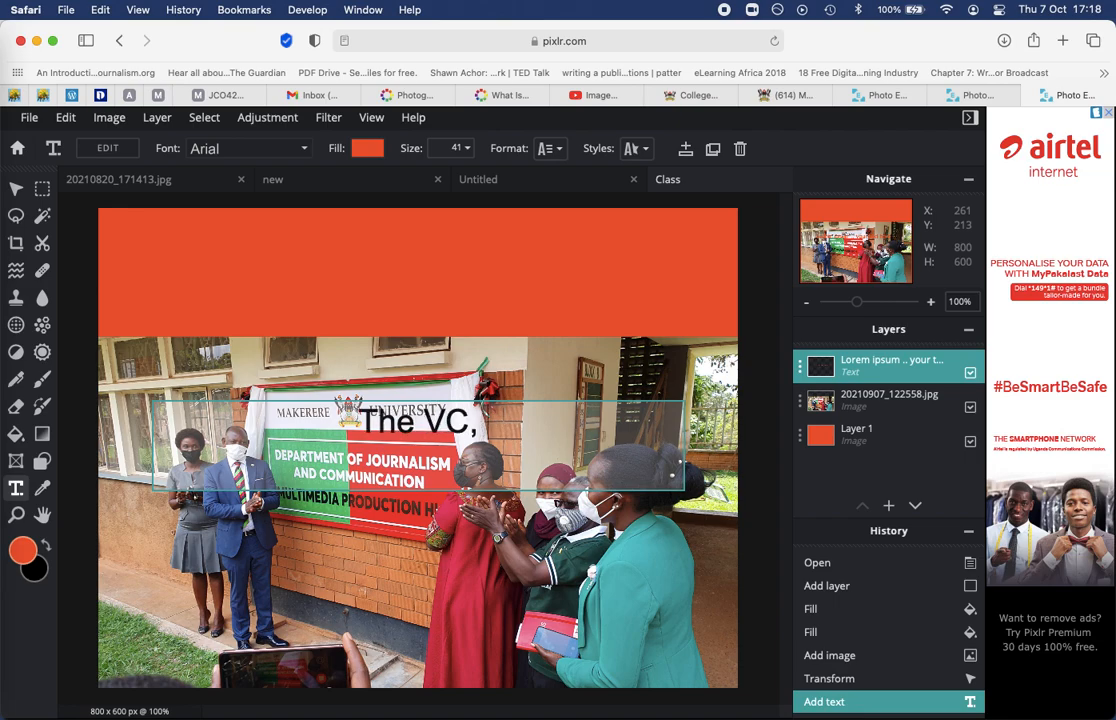
type(" the HOD ad")
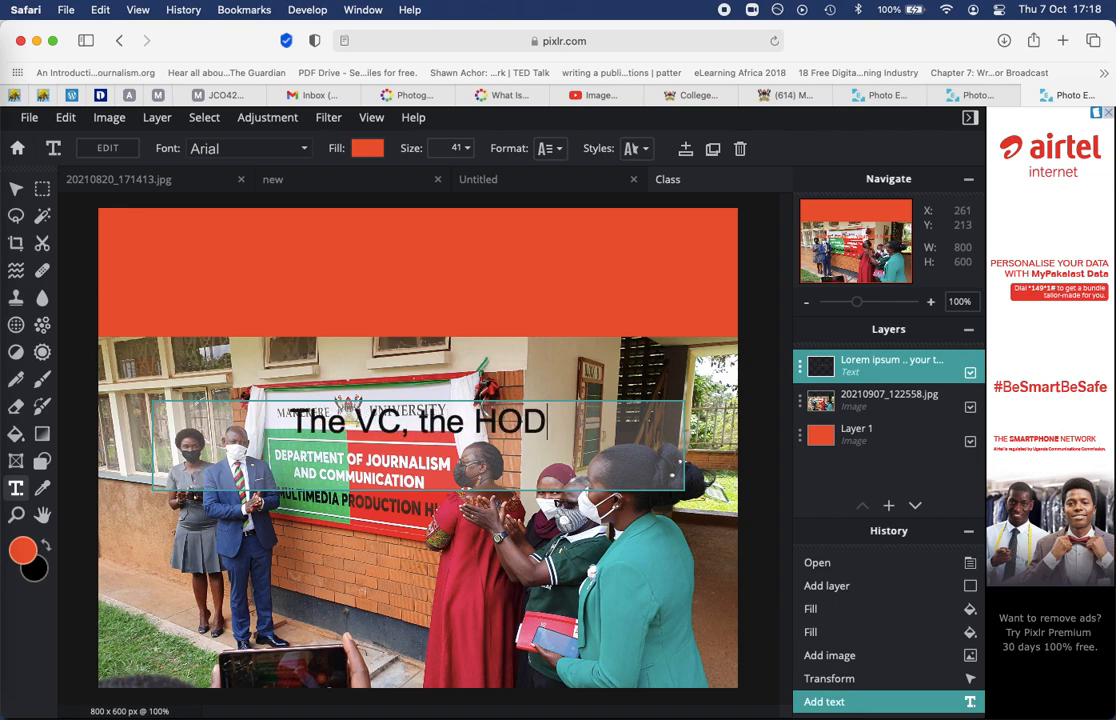
key("BackSpace")
key("BackSpace")
type(", the D")
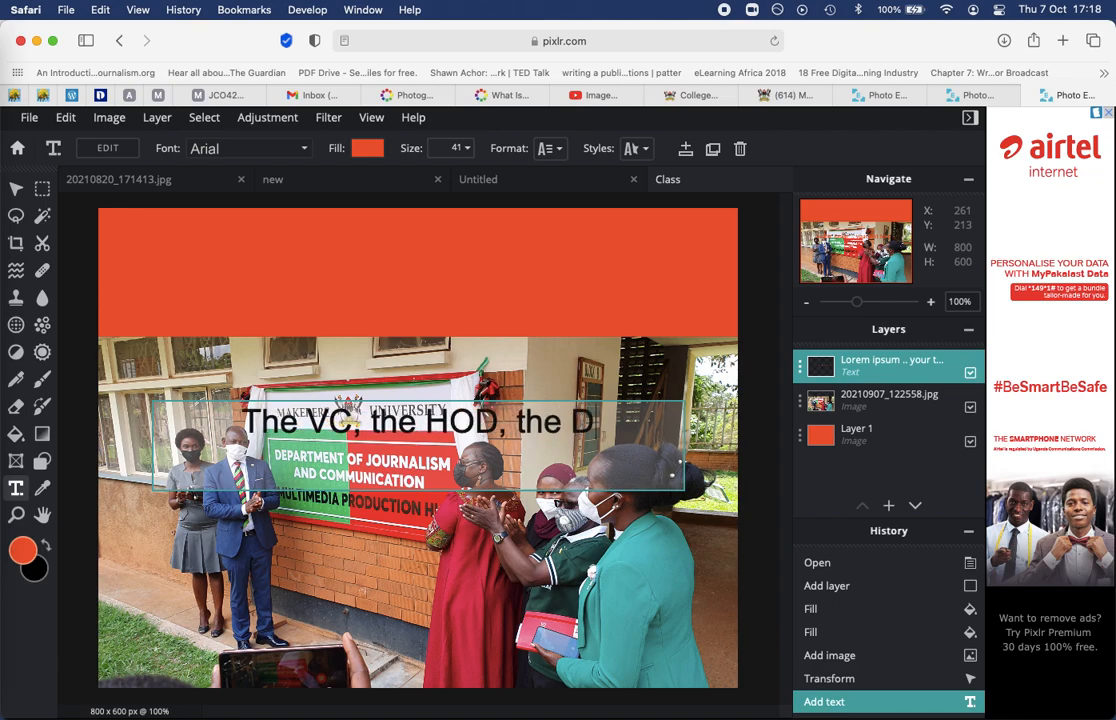
type("VC")
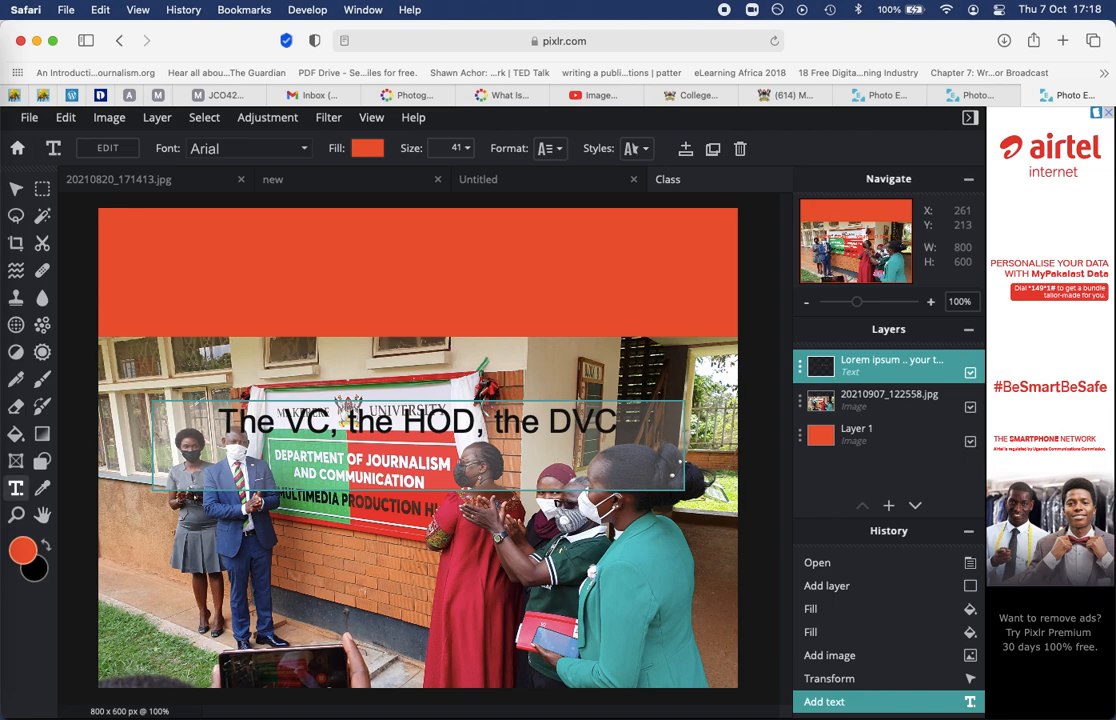
type(" (F")
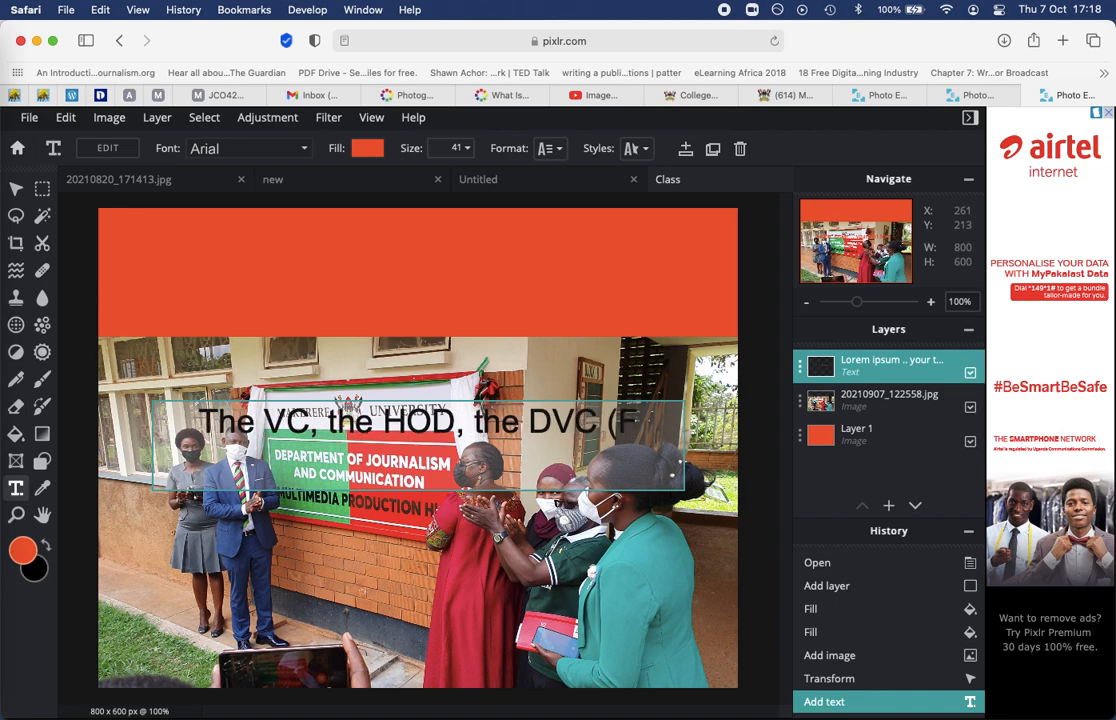
type("&Admin")
key("BackSpace")
key("BackSpace")
key("BackSpace")
key("BackSpace")
type(") and Dr Tayeebwa")
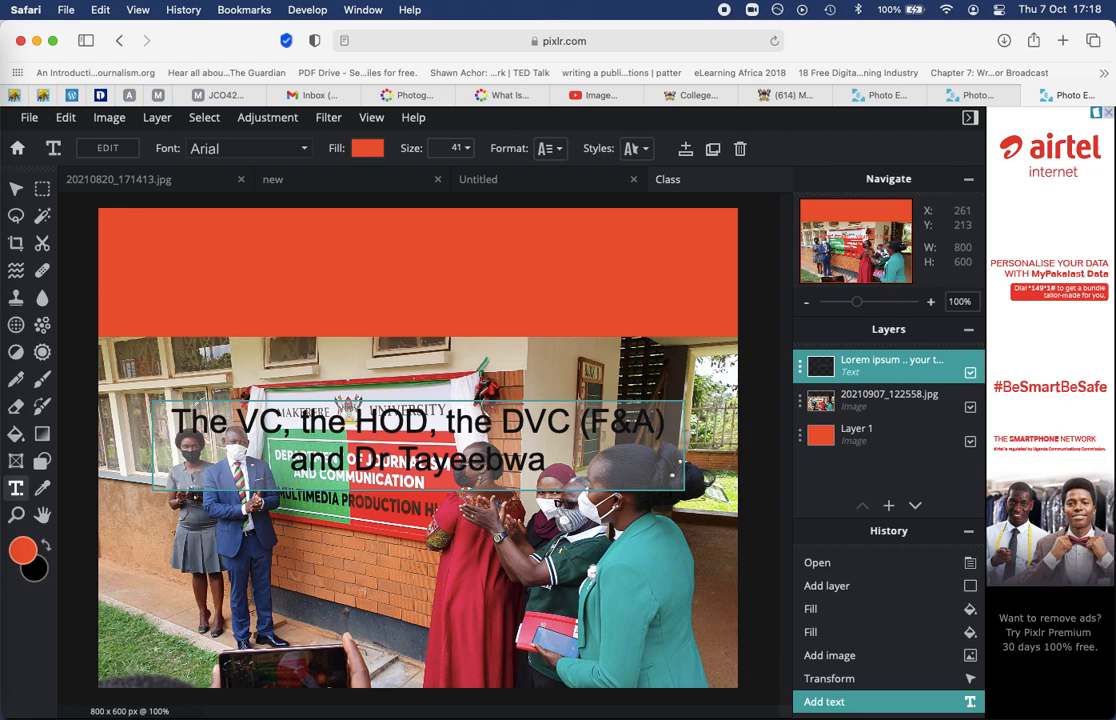
triple_click(431, 435)
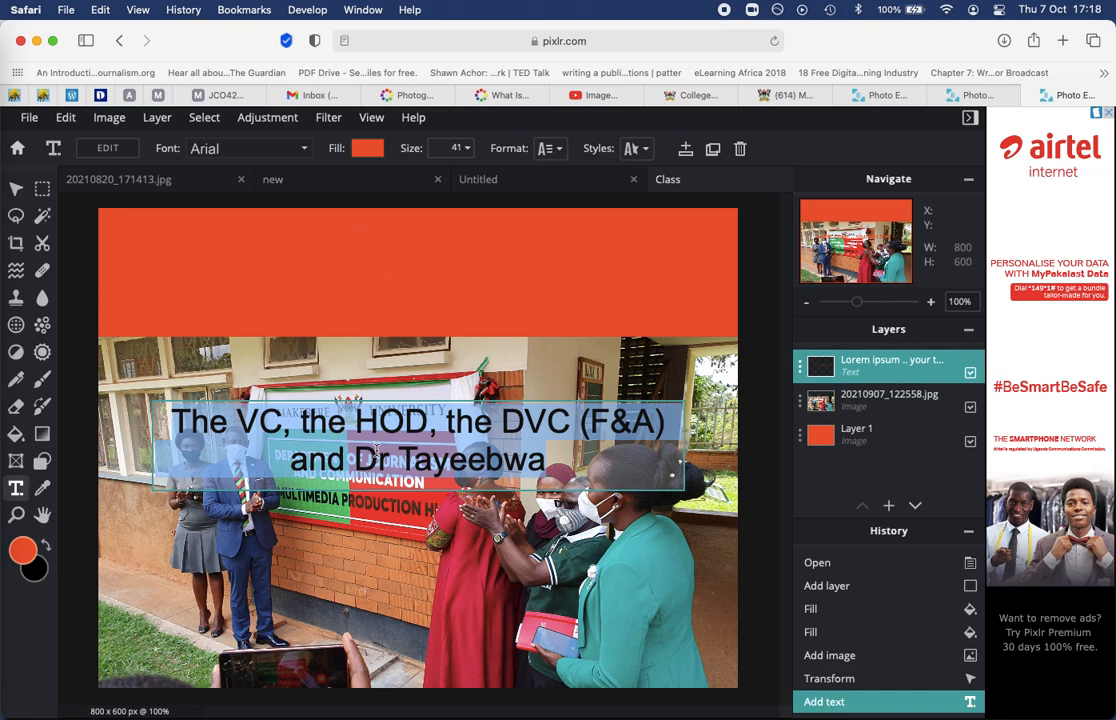
left_click(451, 594)
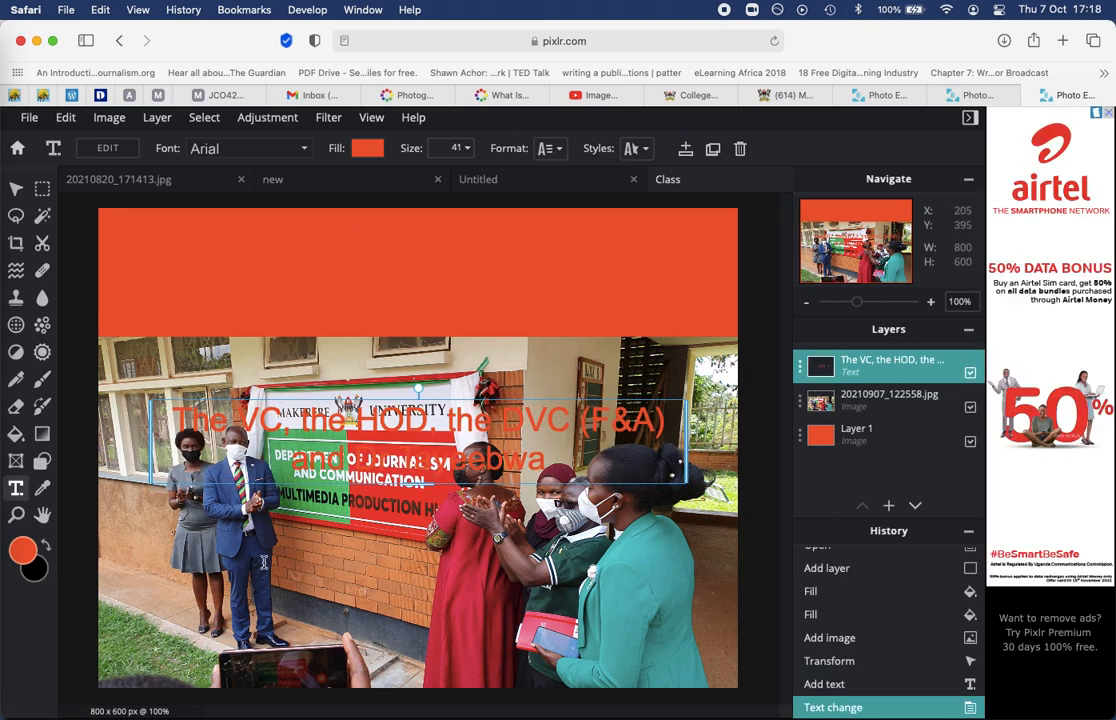
Step: Set the caption's fill colour to bright green, #54F017
left_click(378, 452)
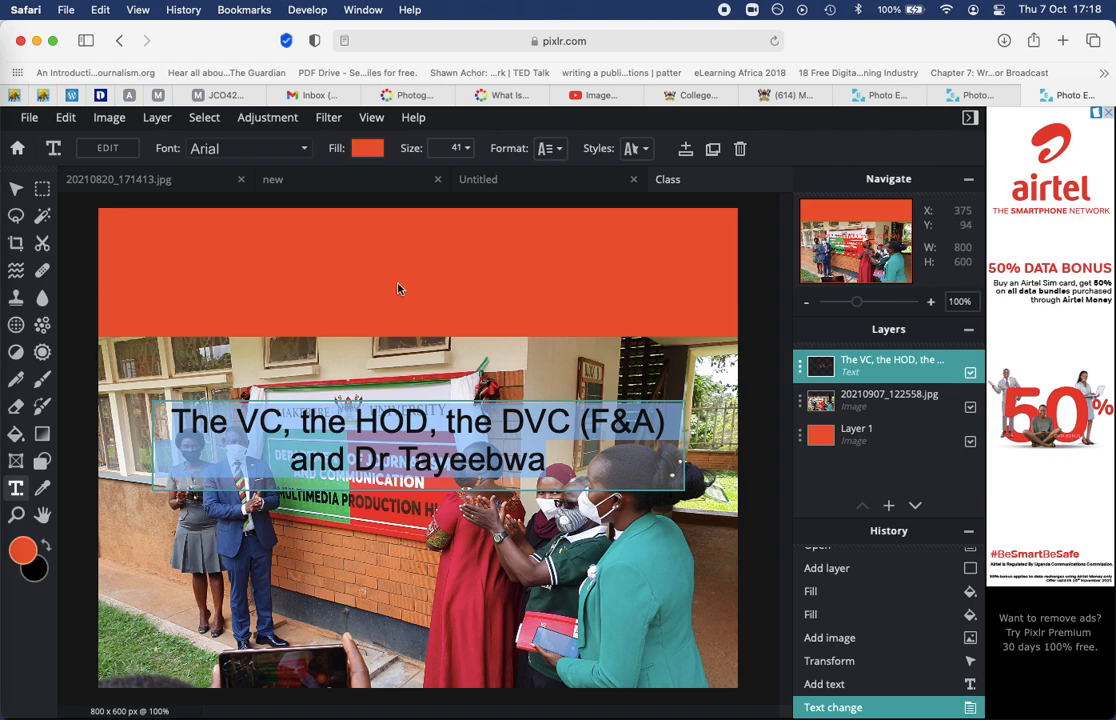
left_click(370, 150)
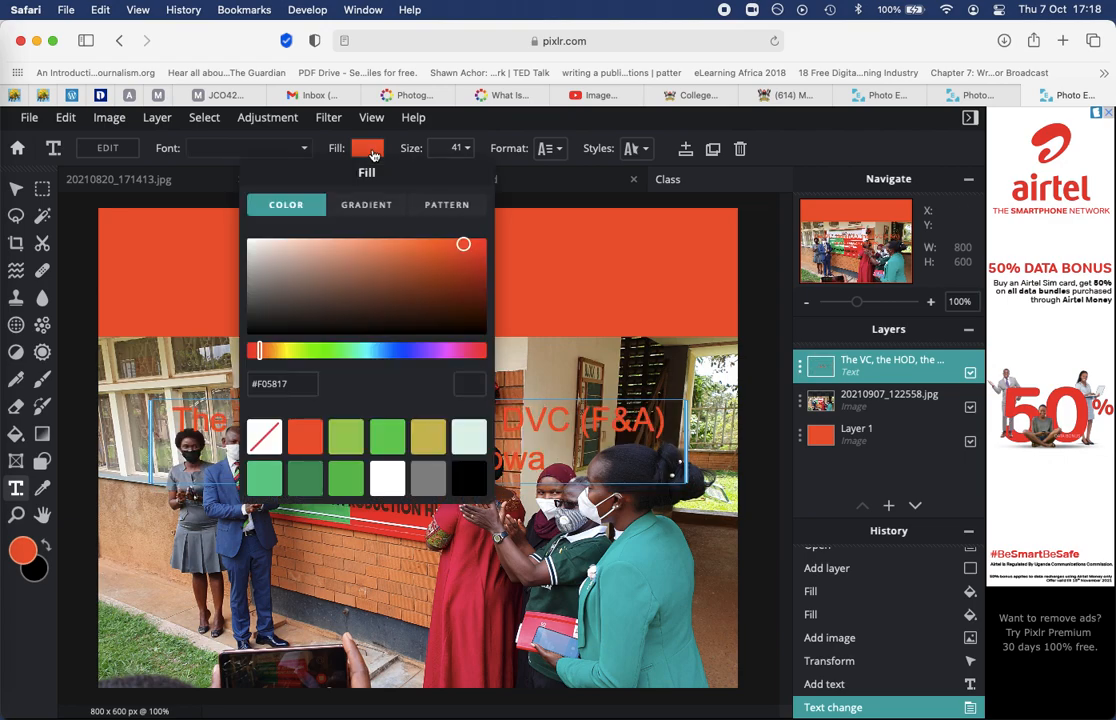
left_click(317, 350)
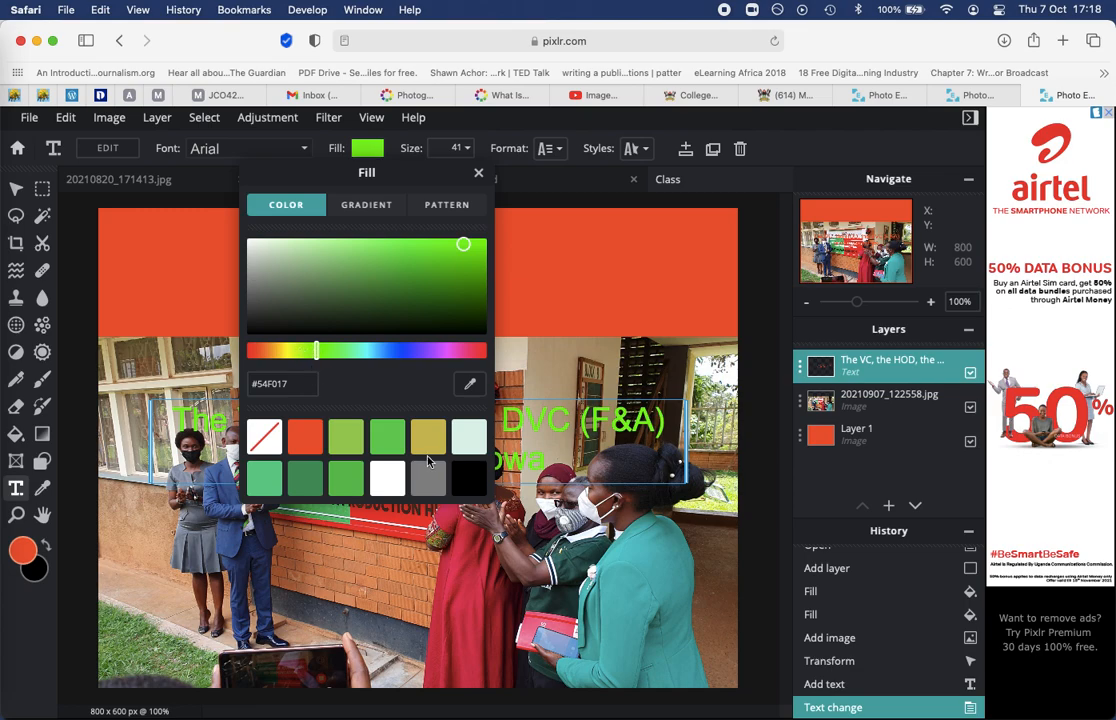
left_click(428, 157)
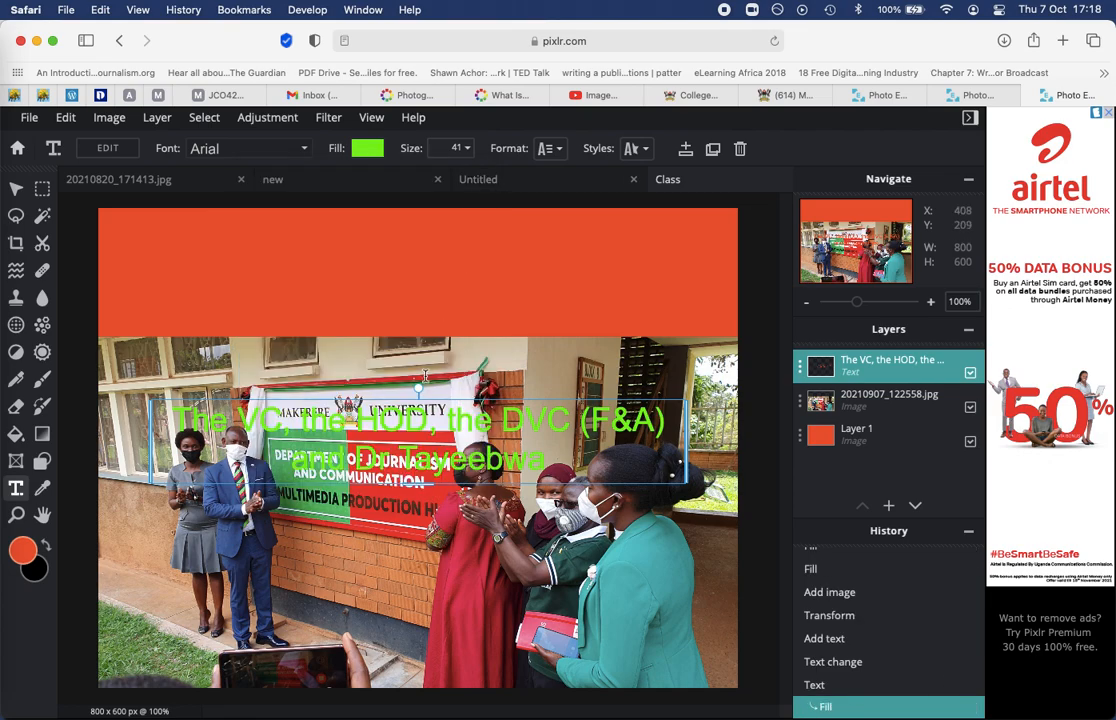
Step: Move the caption onto the orange strip and resize it to fit on one line at font size 29
left_click_drag(418, 455, 366, 286)
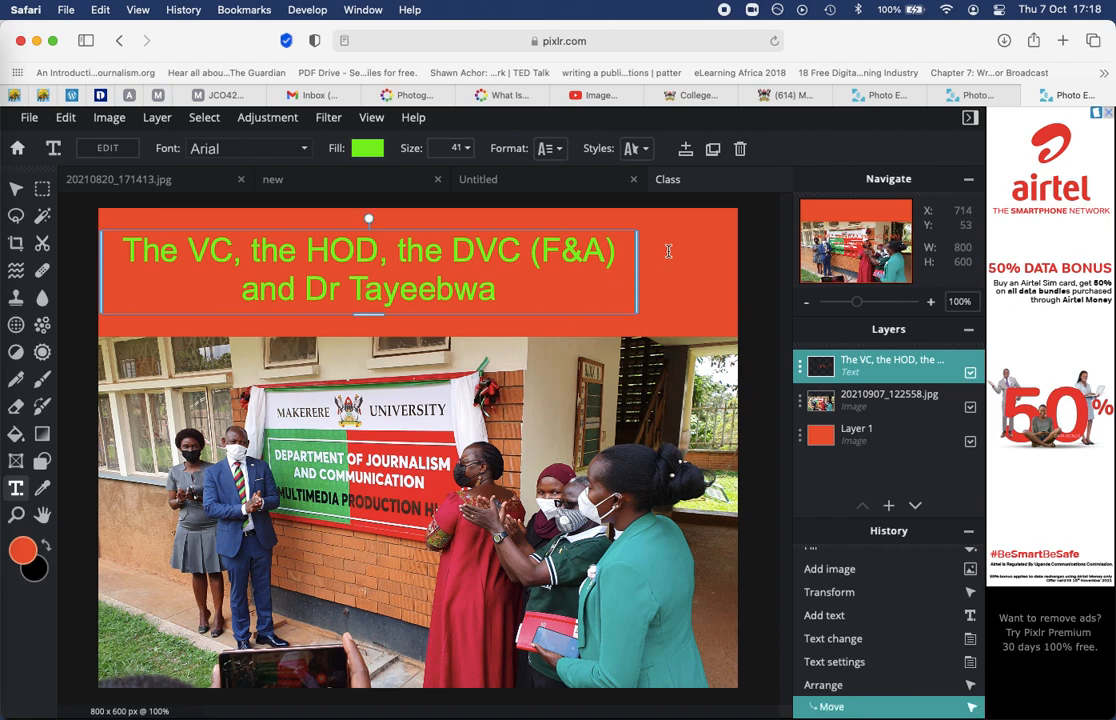
left_click_drag(638, 271, 739, 272)
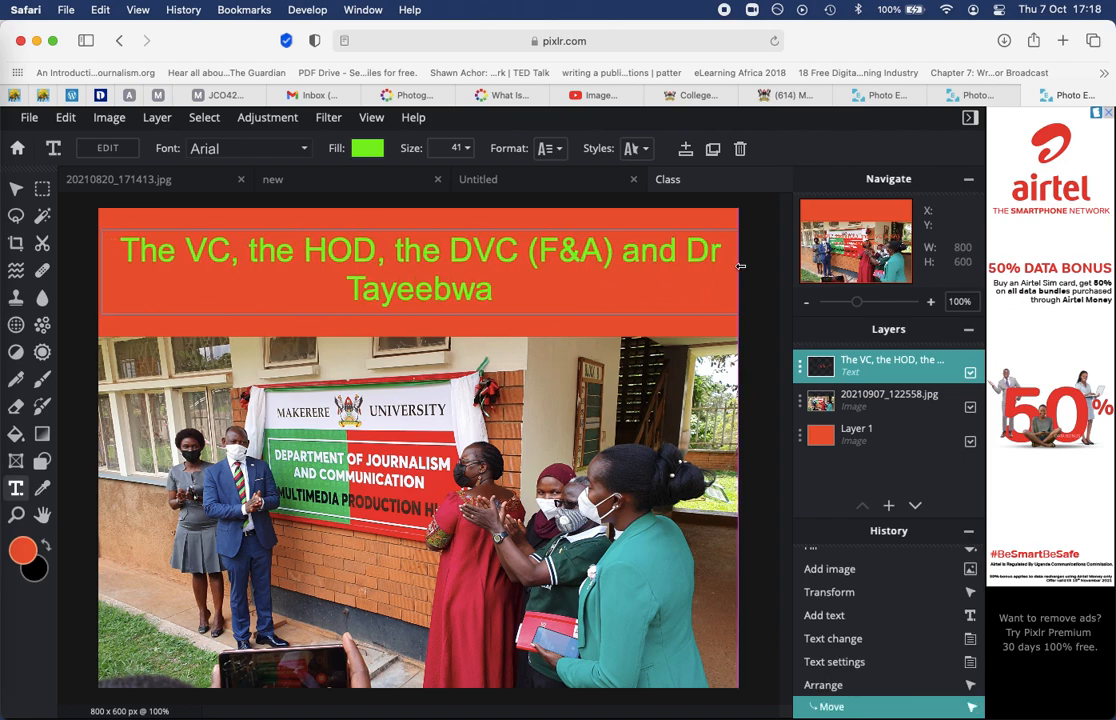
left_click_drag(424, 314, 421, 284)
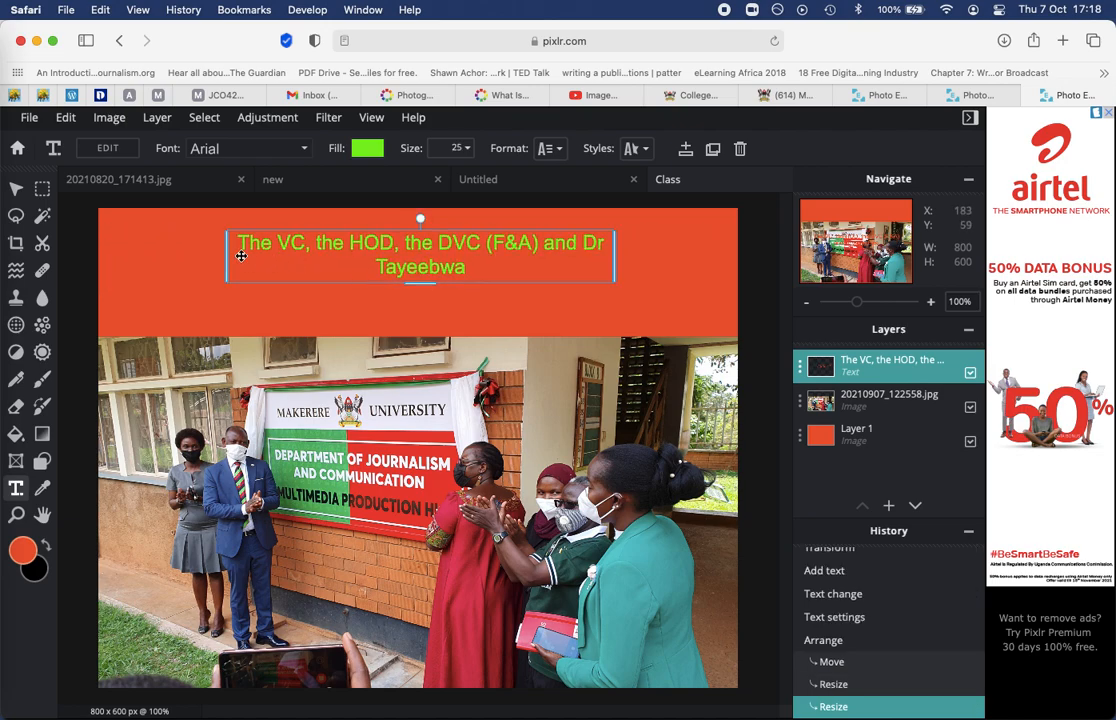
left_click_drag(226, 254, 107, 252)
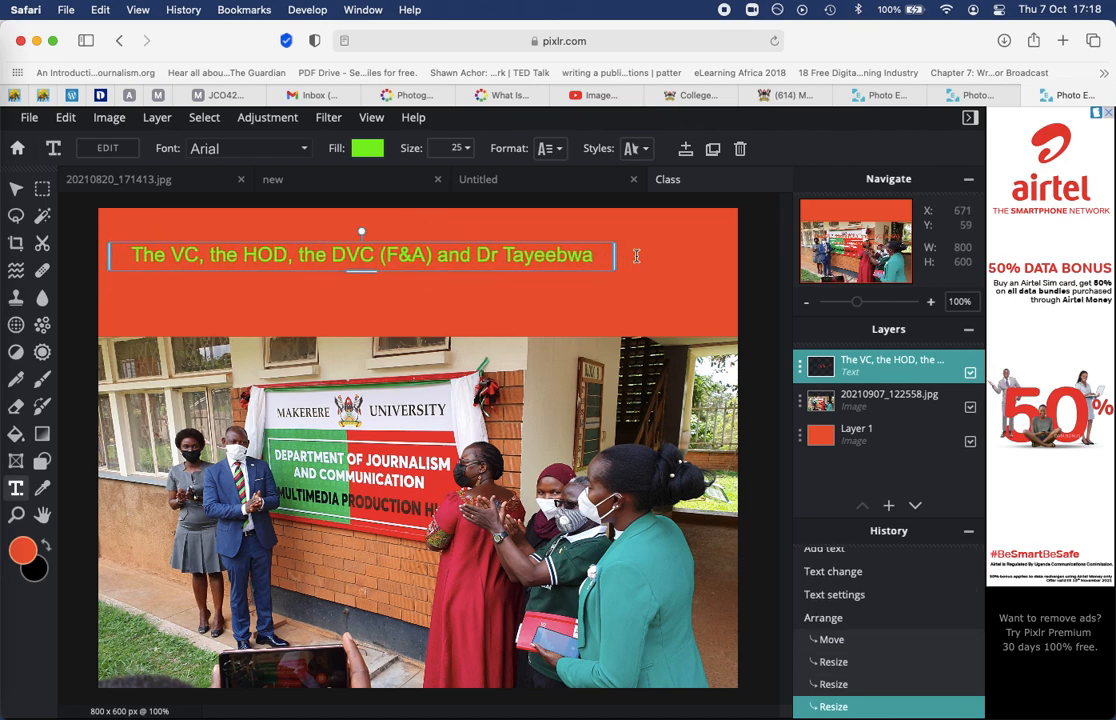
left_click_drag(611, 260, 714, 260)
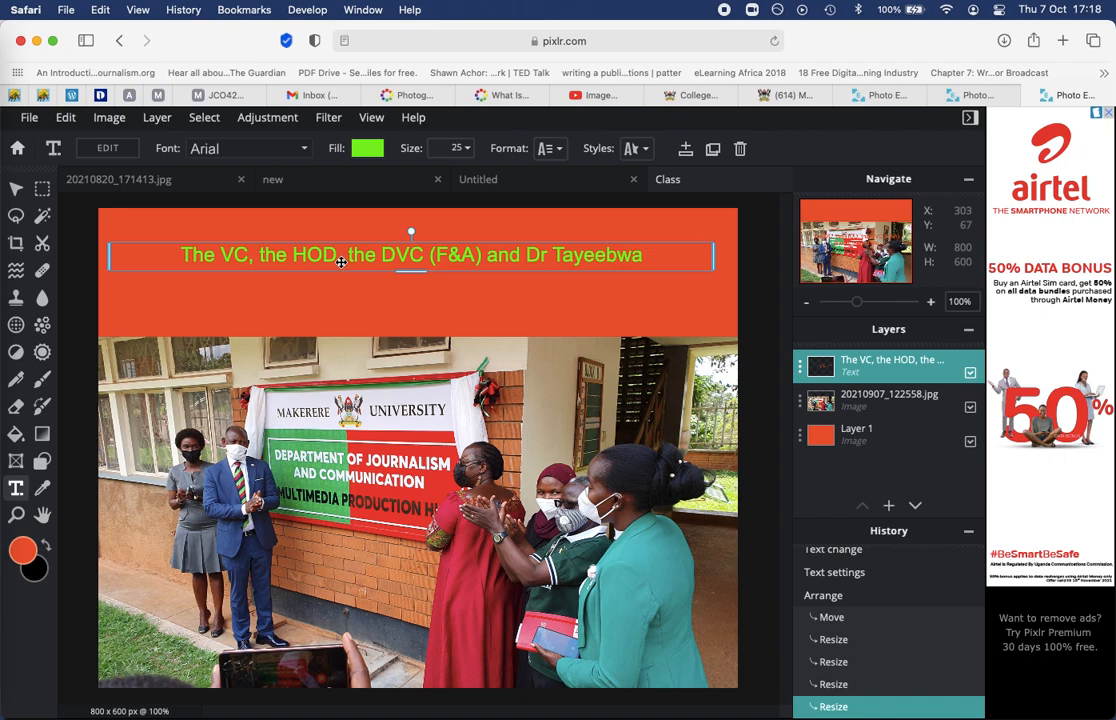
mouse_move(415, 270)
left_mouse_down()
mouse_move(416, 294)
mouse_move(412, 275)
left_mouse_up()
left_click(464, 148)
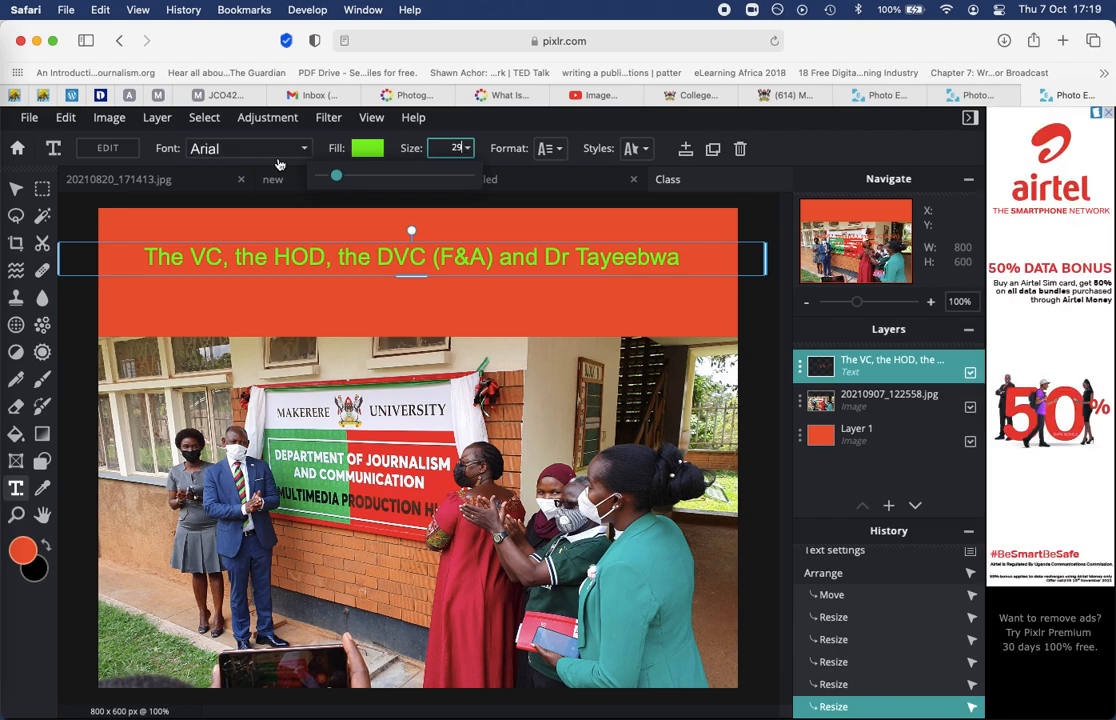
Step: Left-align the caption, narrow its text box and place it near the orange strip's upper-left corner, then deselect it
left_click(549, 148)
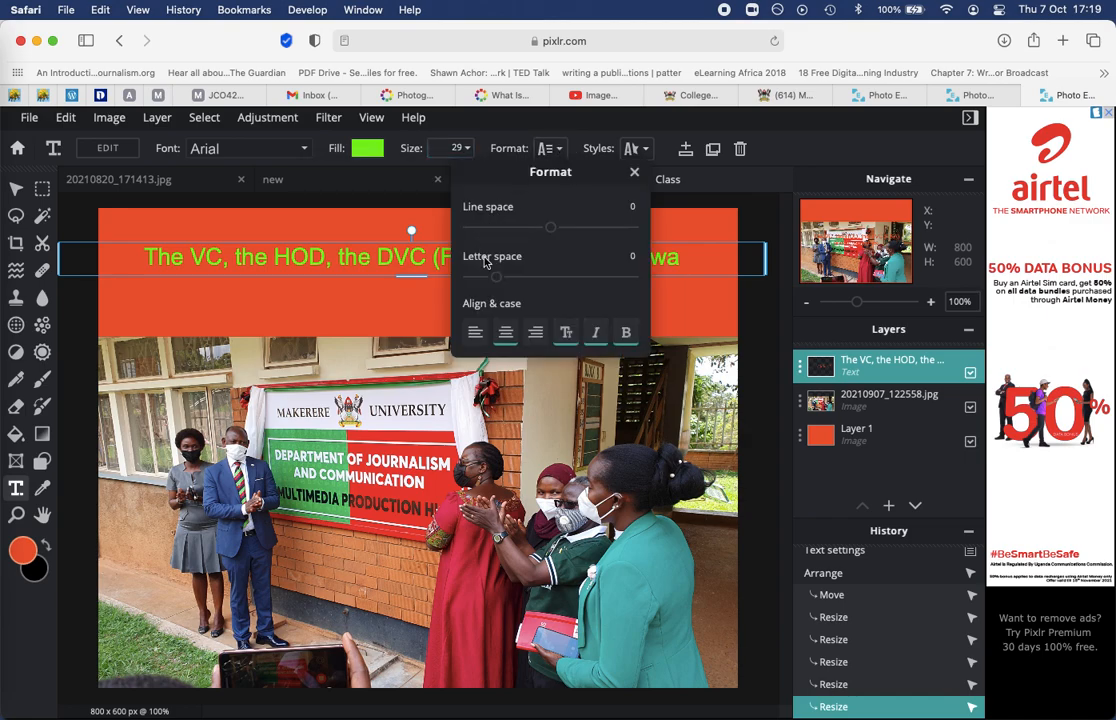
left_click(477, 335)
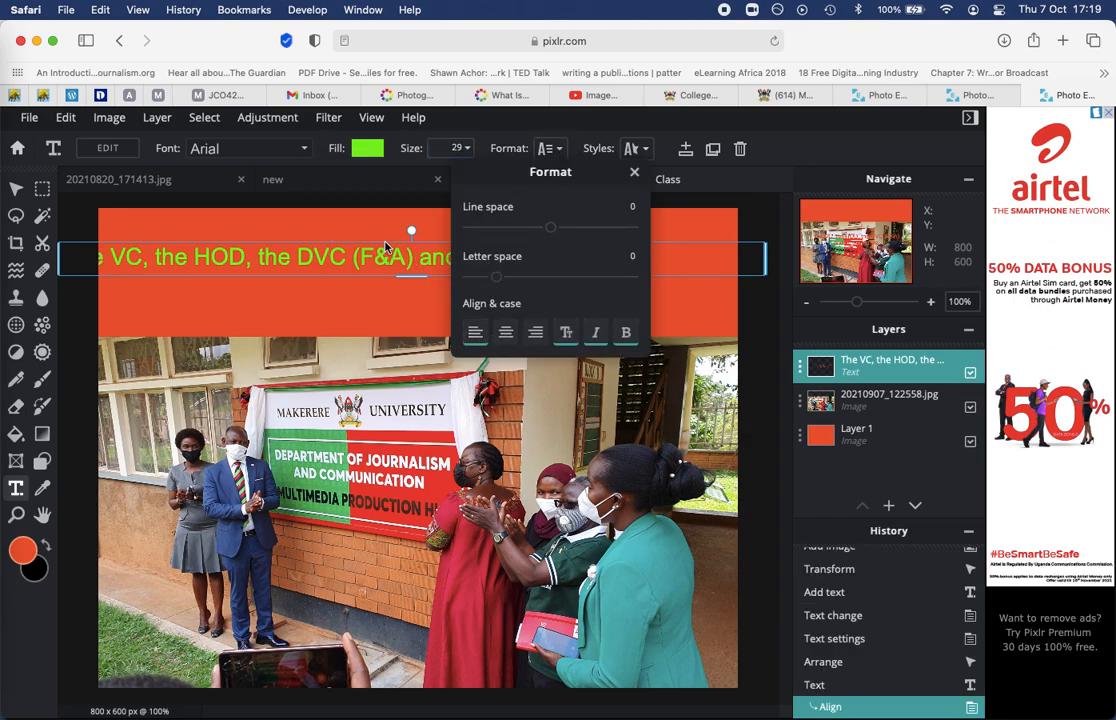
left_click(380, 314)
left_click_drag(408, 258, 443, 269)
left_click_drag(682, 274, 591, 274)
left_click_drag(738, 271, 615, 267)
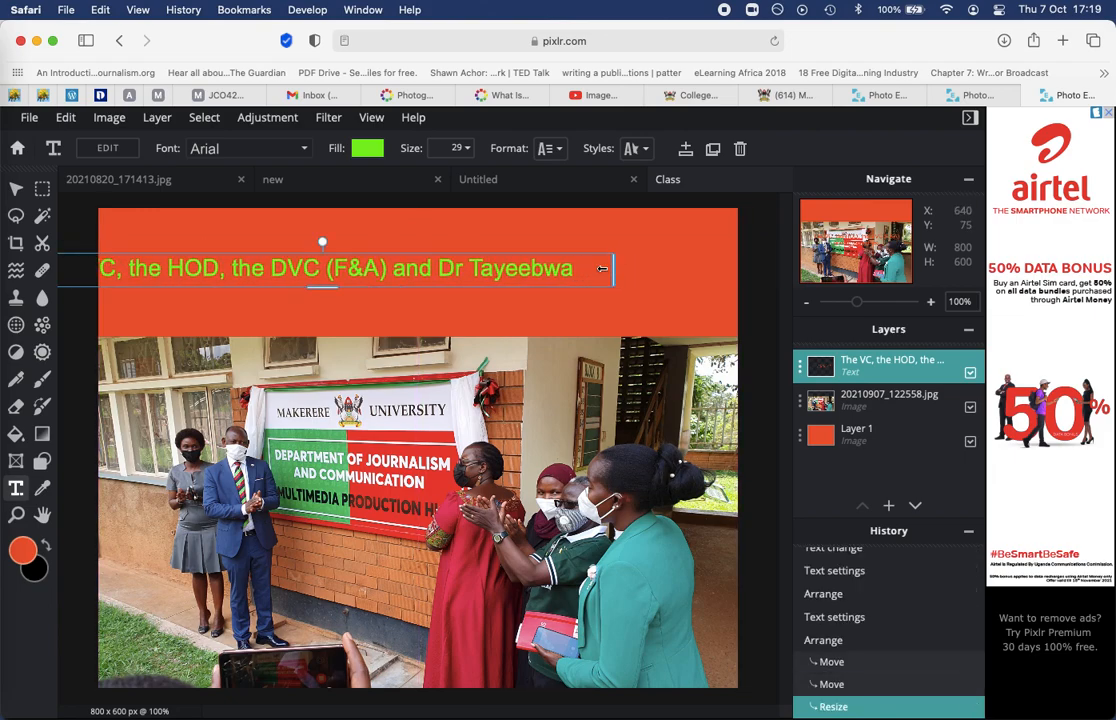
left_click_drag(492, 268, 558, 246)
left_click(608, 312)
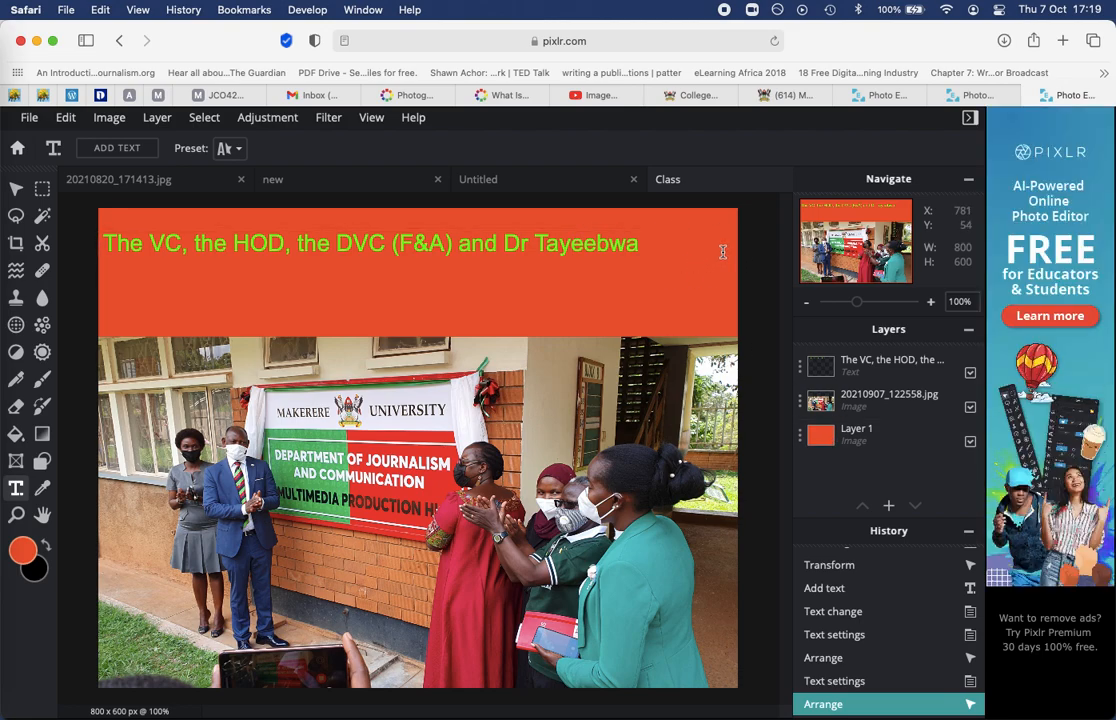
Step: Select the orange background layer, Layer 1
left_click(827, 441)
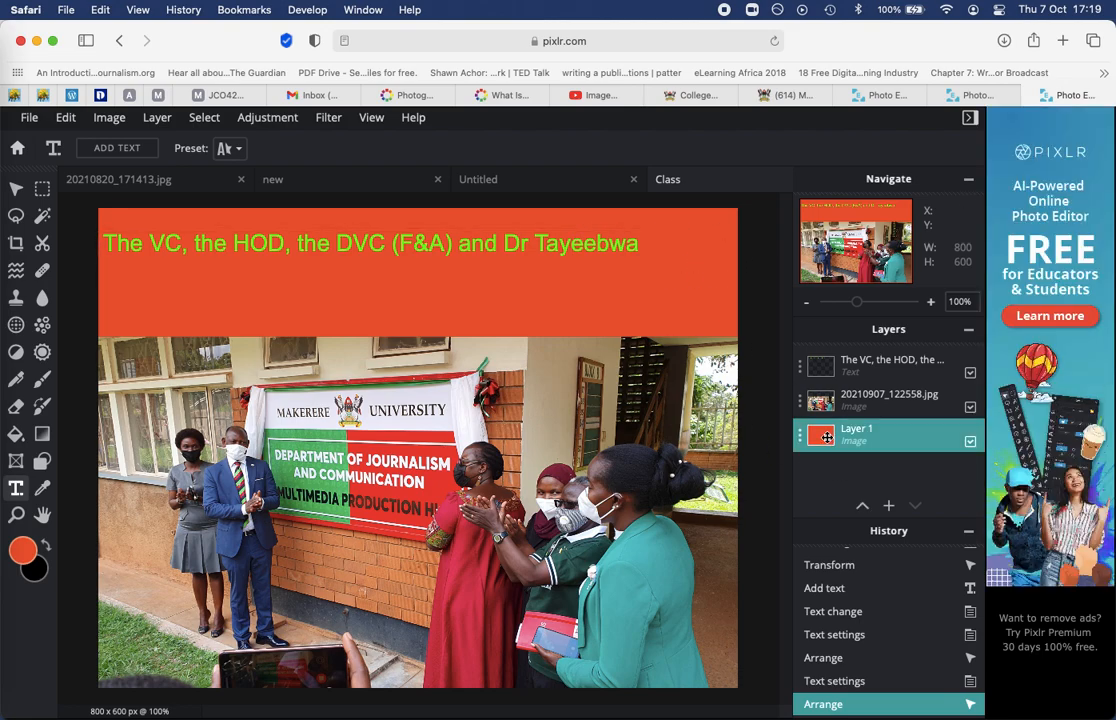